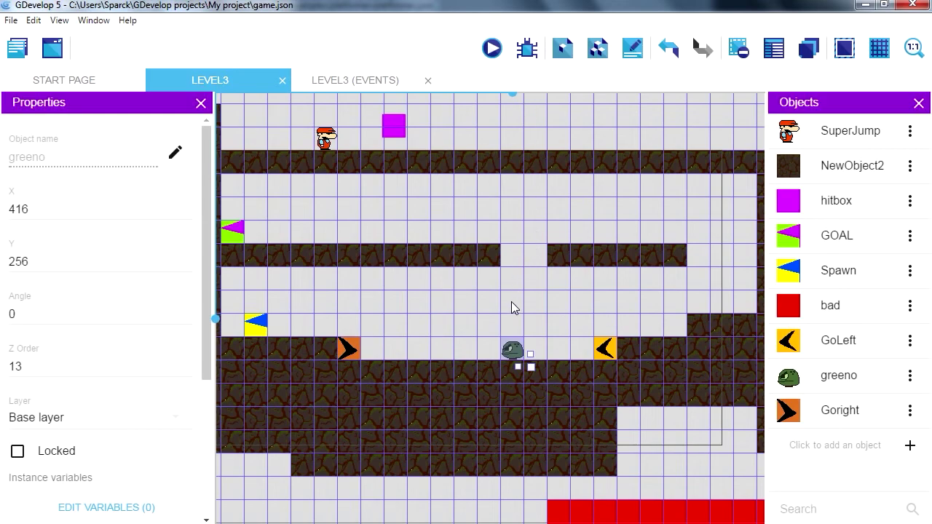
Preview the level and move and jump the player around and onto greeno to test how the two interact
{"action": "left_click", "coordinate": [492, 49]}
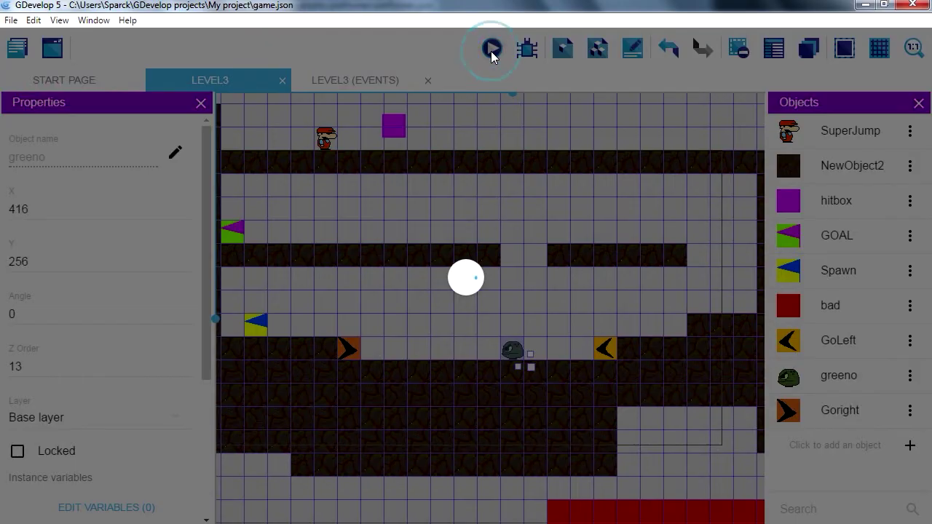
{"action": "left_click", "coordinate": [679, 123]}
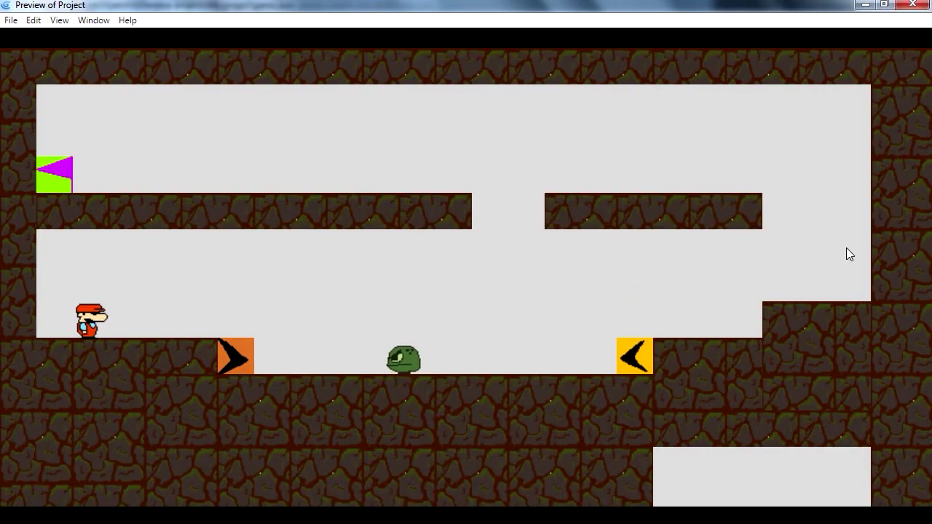
{"action": "key", "text": "Right"}
{"action": "key", "text": "space"}
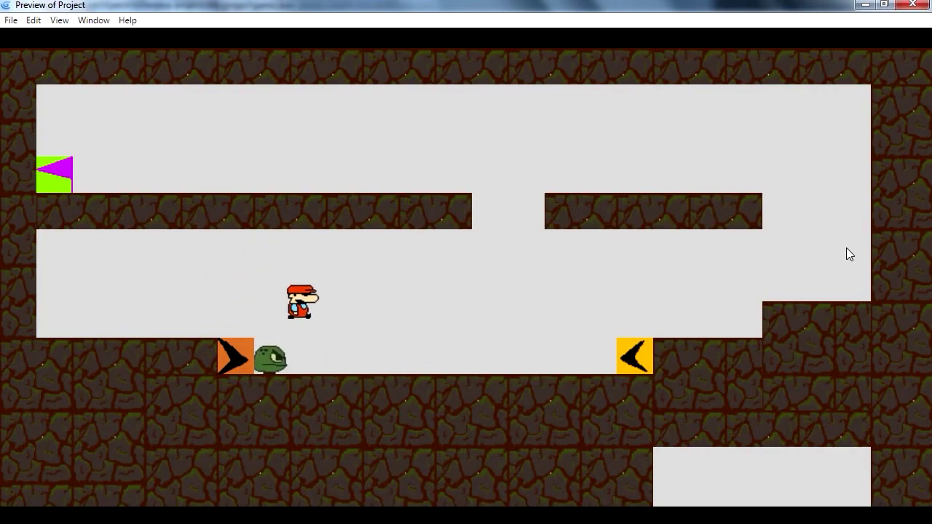
{"action": "key", "text": "Left"}
{"action": "key", "text": "Up"}
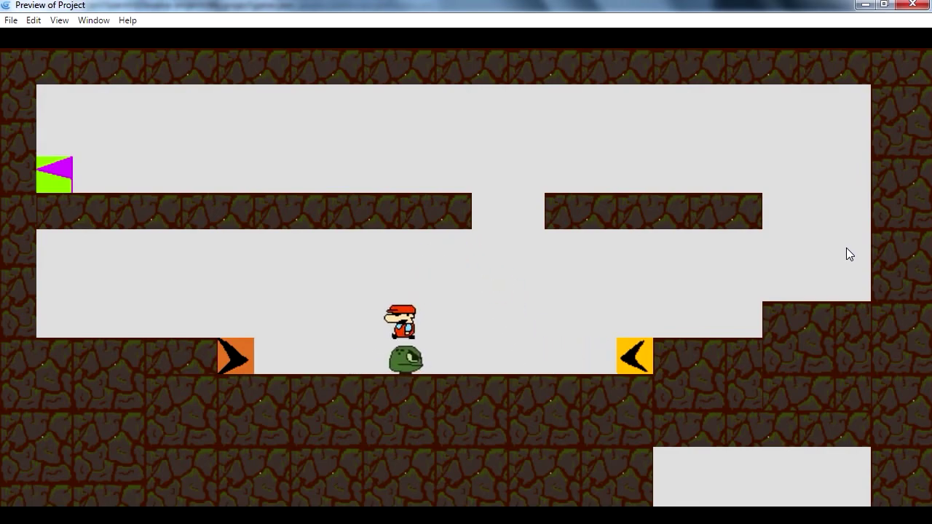
{"action": "key", "text": "Right"}
{"action": "key", "text": "Left"}
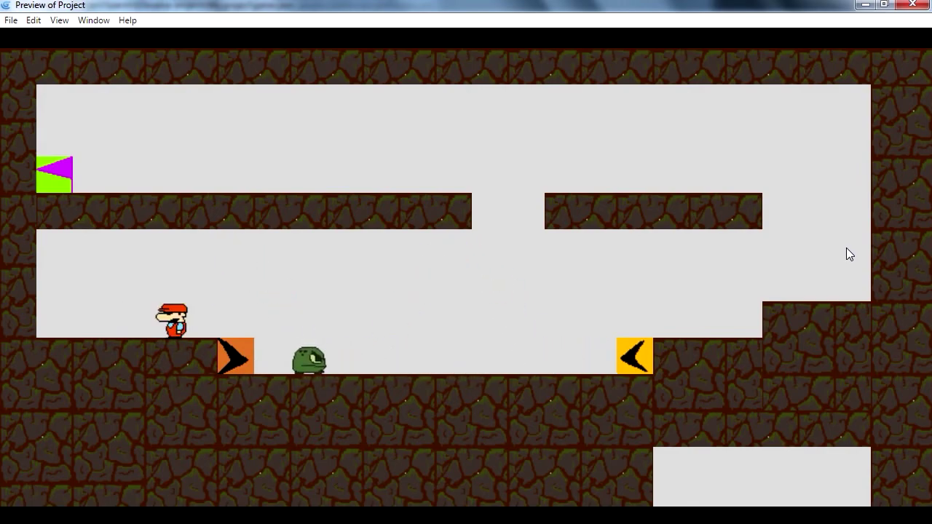
{"action": "key", "text": "Right"}
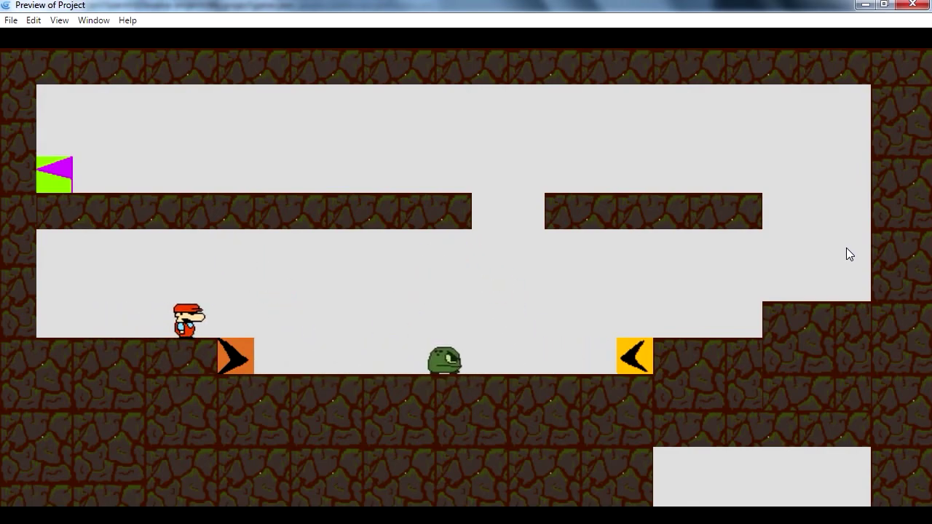
{"action": "key", "text": "Left"}
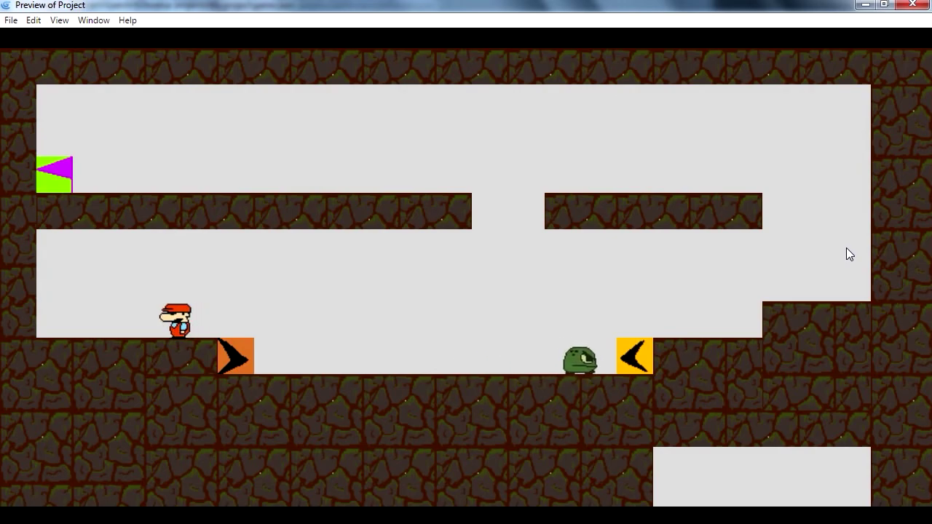
{"action": "key", "text": "Right"}
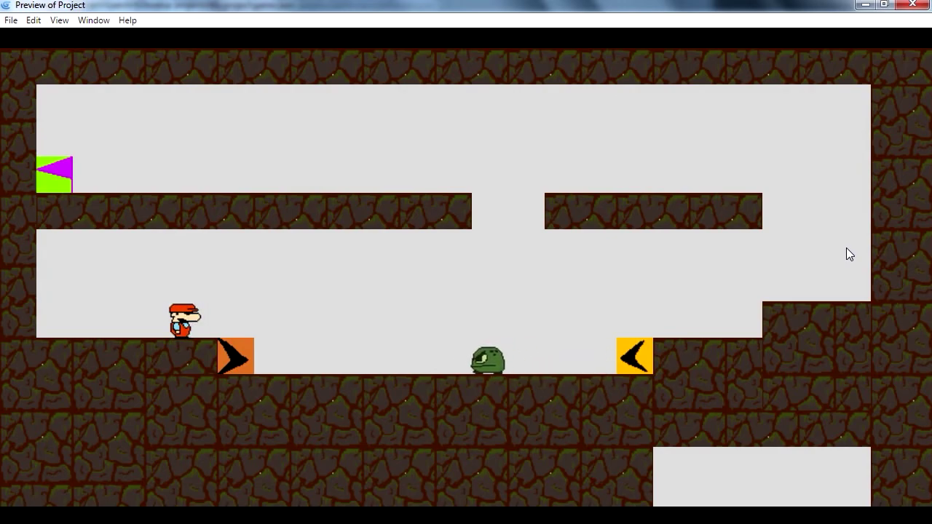
{"action": "key", "text": "Left"}
{"action": "key", "text": "Right"}
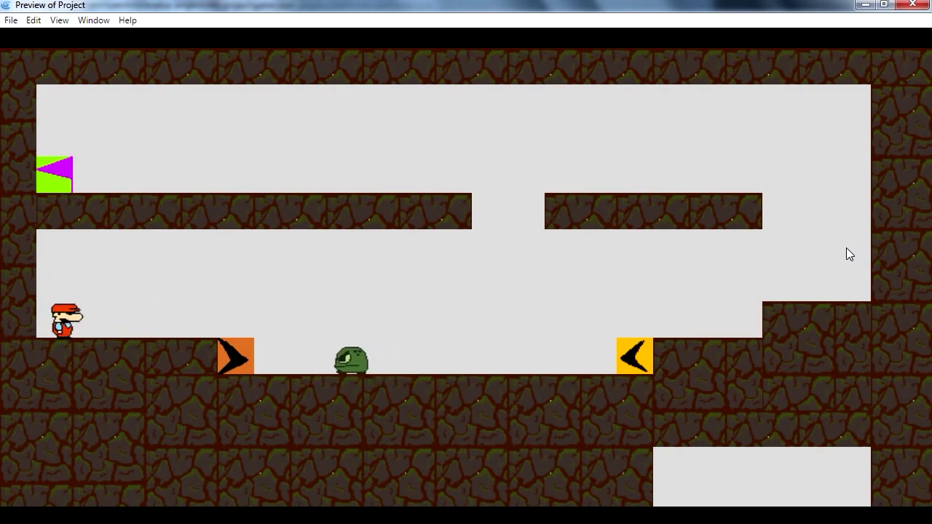
{"action": "key", "text": "space"}
{"action": "key", "text": "Up"}
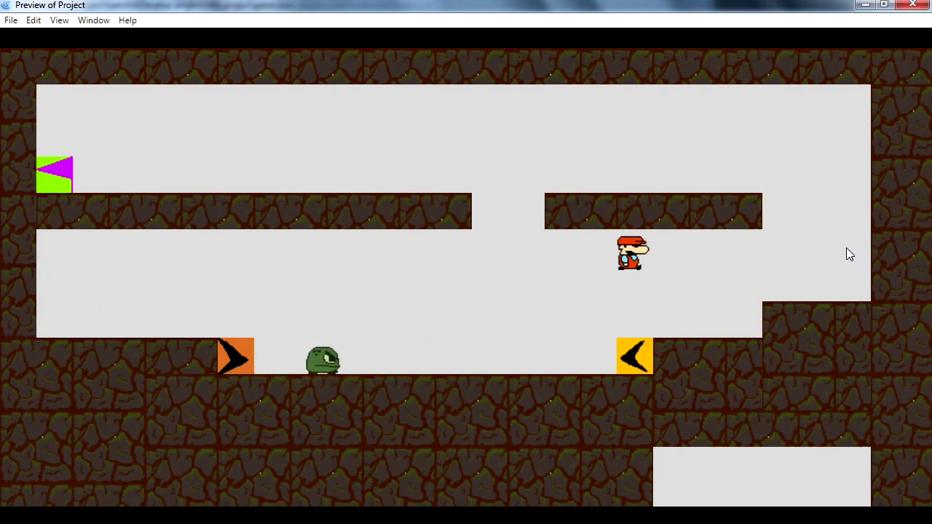
{"action": "key", "text": "Left"}
{"action": "key", "text": "Up"}
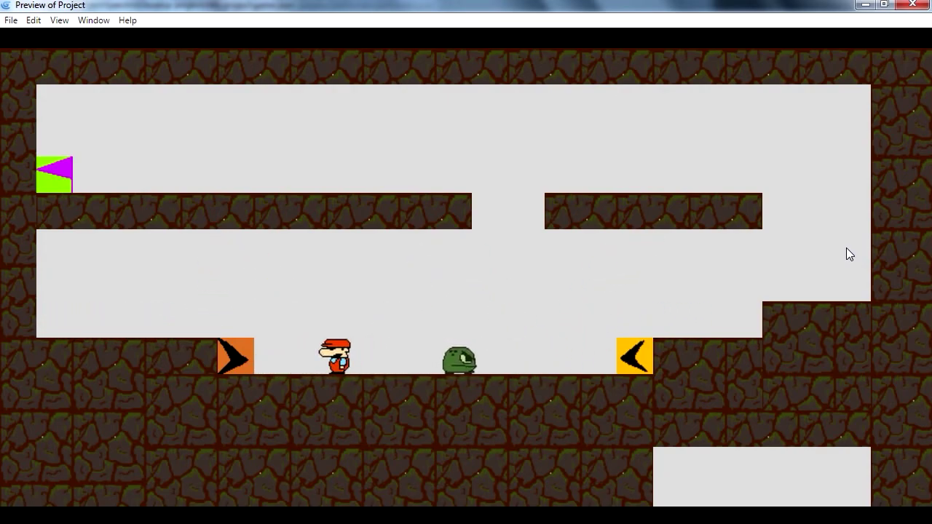
{"action": "key", "text": "Left"}
{"action": "key", "text": "Up"}
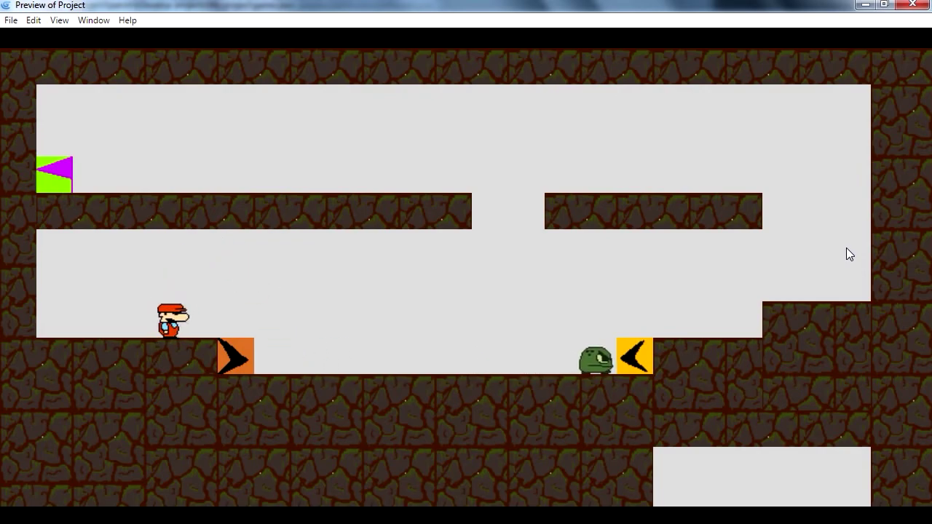
{"action": "key", "text": "Left"}
{"action": "key", "text": "Right"}
{"action": "key", "text": "Up"}
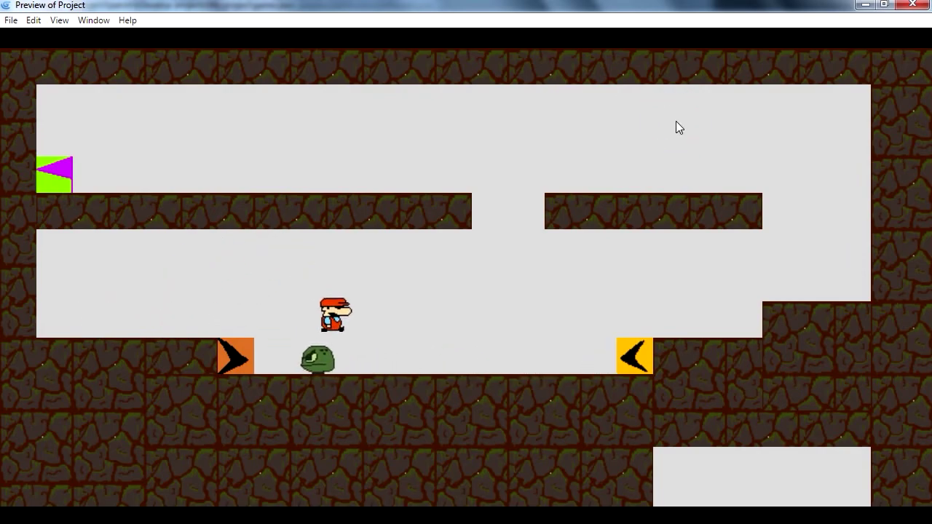
{"action": "key", "text": "Left"}
{"action": "key", "text": "Left"}
{"action": "key", "text": "Up"}
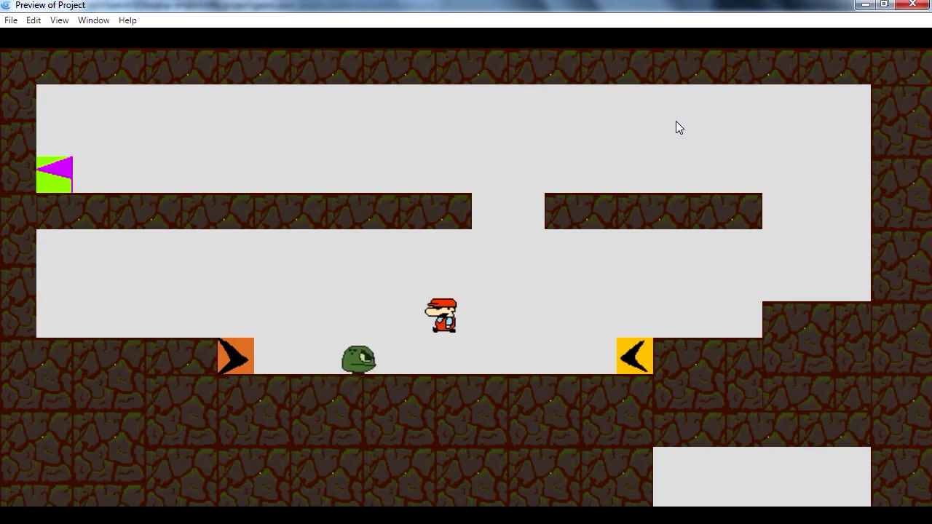
{"action": "key", "text": "Up"}
{"action": "key", "text": "Right"}
{"action": "key", "text": "Up"}
{"action": "key", "text": "Right"}
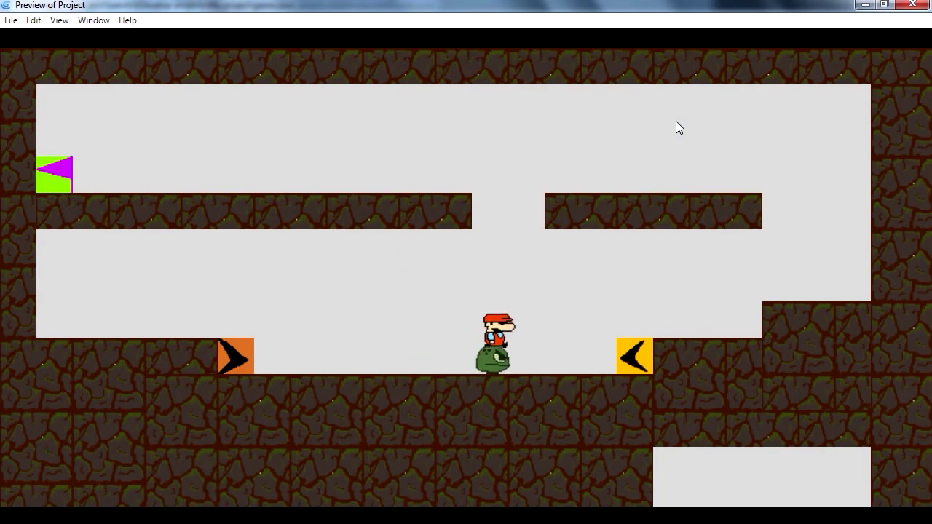
{"action": "key", "text": "Left"}
{"action": "key", "text": "Right"}
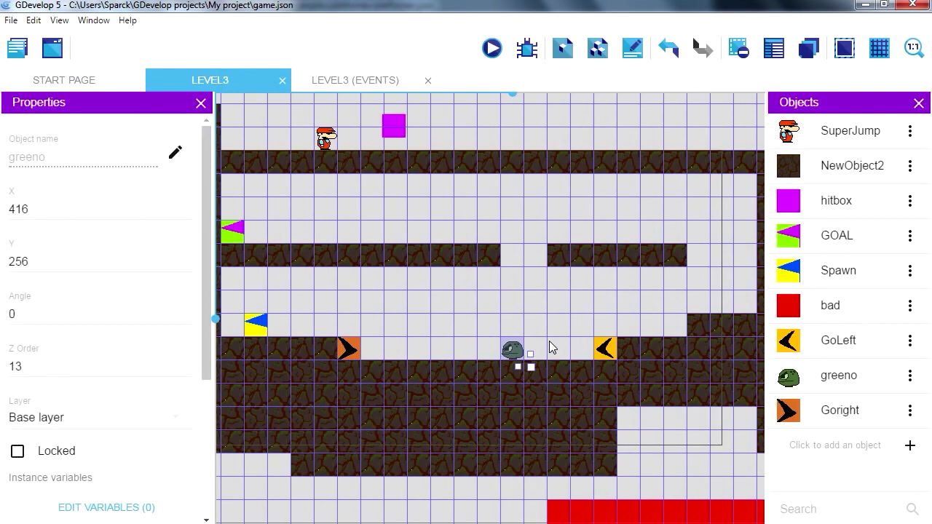
Add a second animation to the greeno object and open it in Piskel with greeno's image as the first frame
{"action": "left_click", "coordinate": [908, 379]}
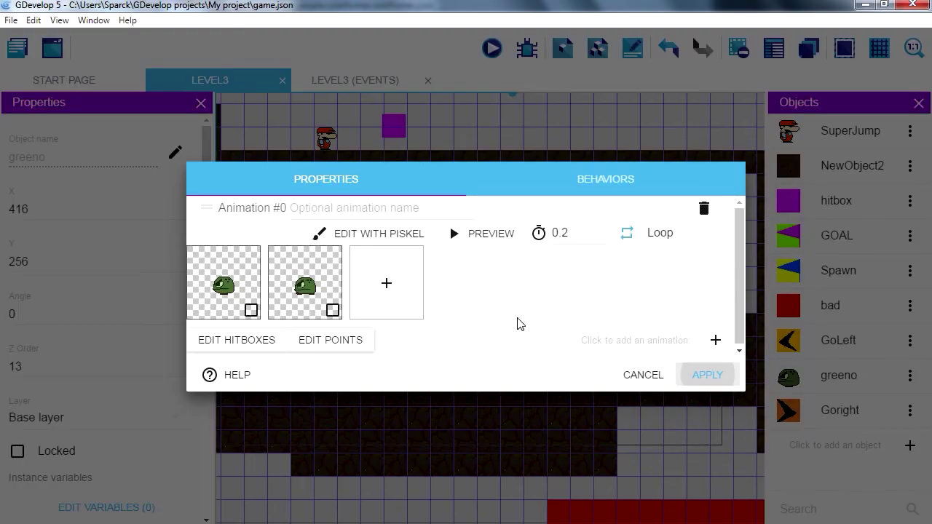
{"action": "left_click", "coordinate": [716, 340]}
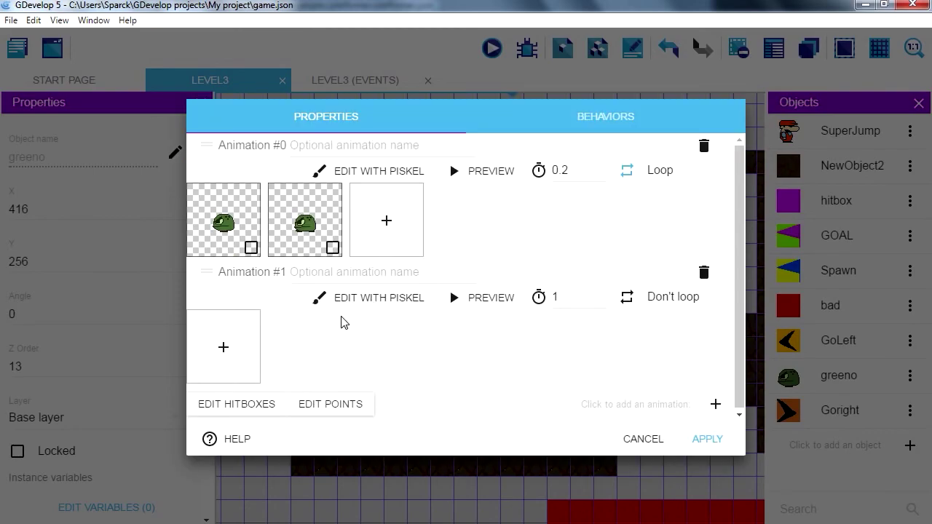
{"action": "left_click", "coordinate": [380, 304]}
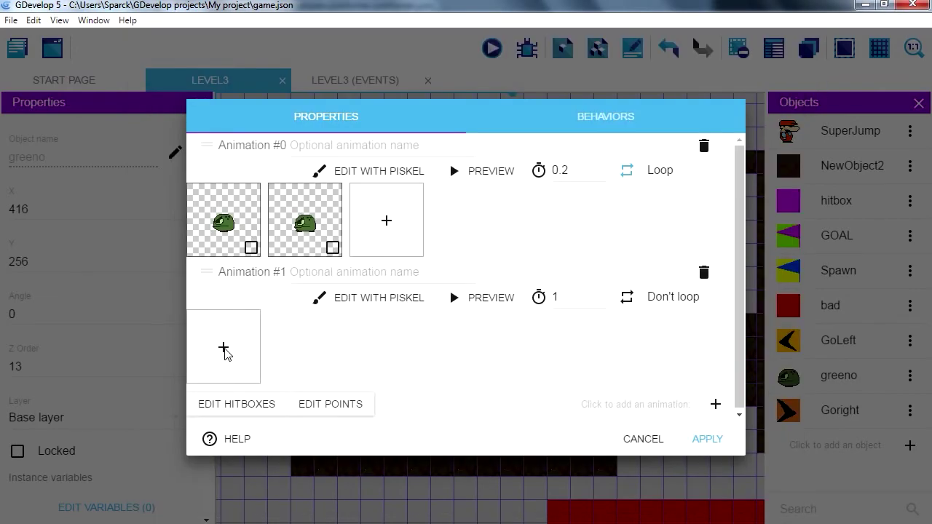
{"action": "left_click", "coordinate": [223, 348]}
{"action": "left_click", "coordinate": [364, 298]}
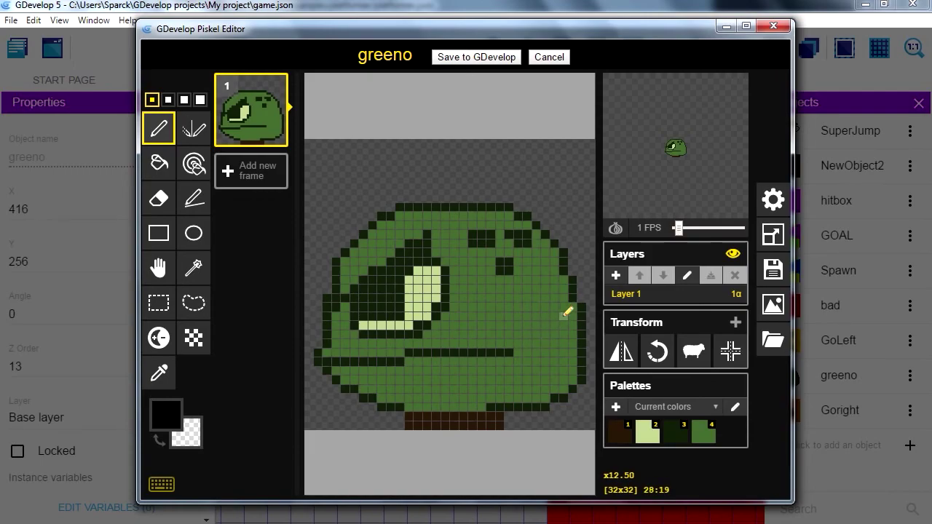
Draw progressively flattened greeno frames for the new animation and name it "squished"
{"action": "left_click", "coordinate": [160, 301]}
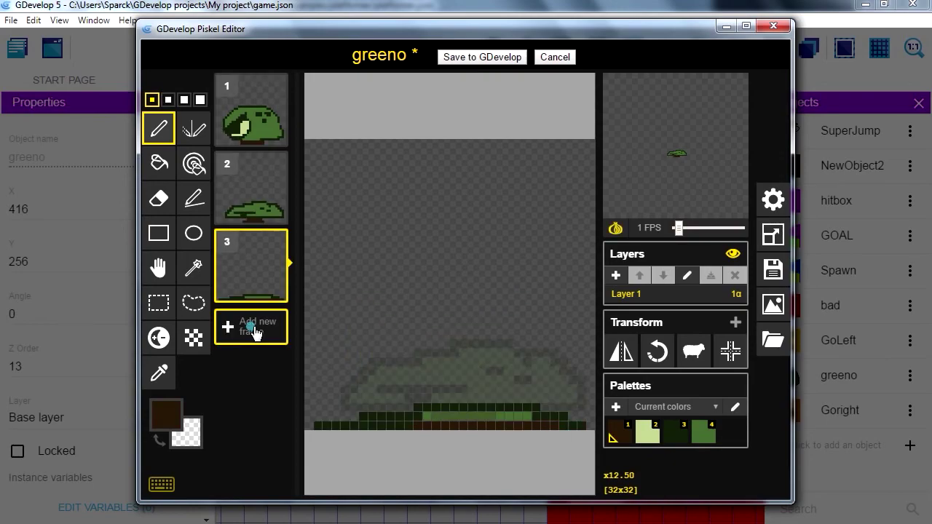
{"action": "left_click", "coordinate": [245, 326]}
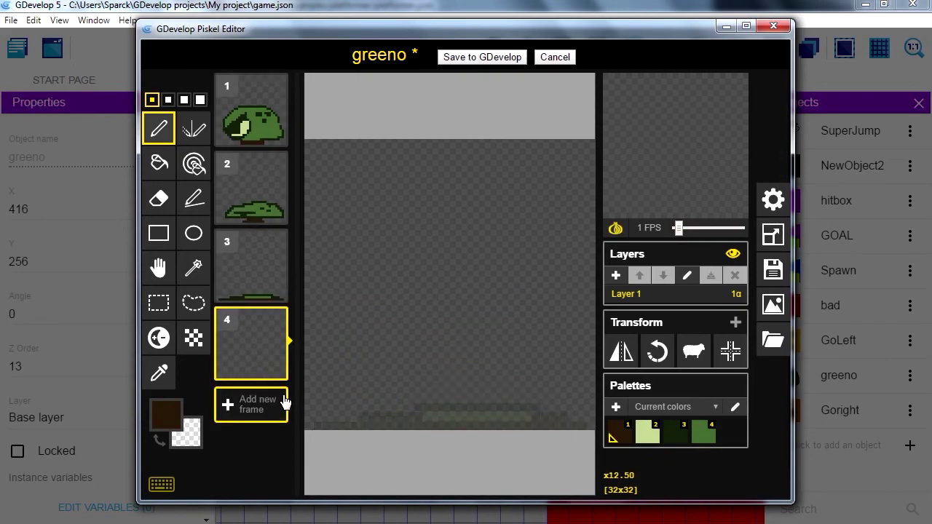
{"action": "left_click", "coordinate": [277, 318]}
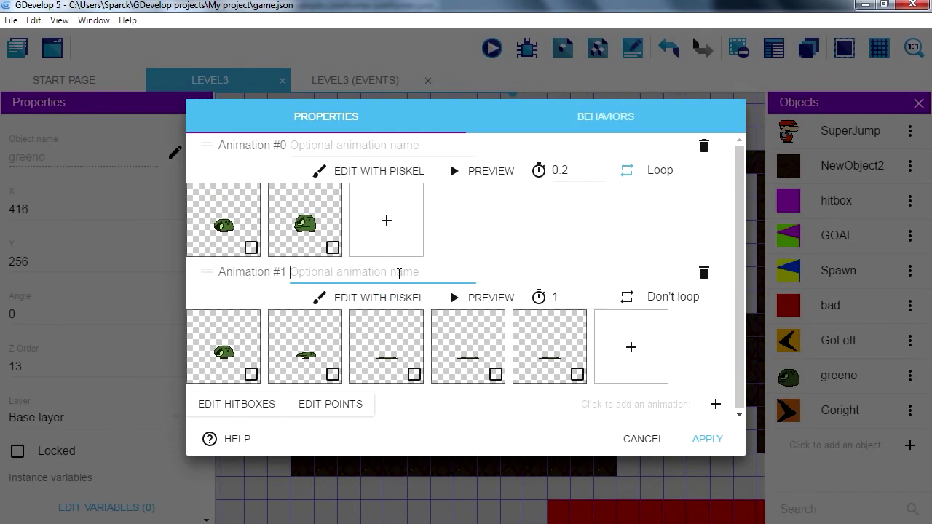
{"action": "type", "text": "squished"}
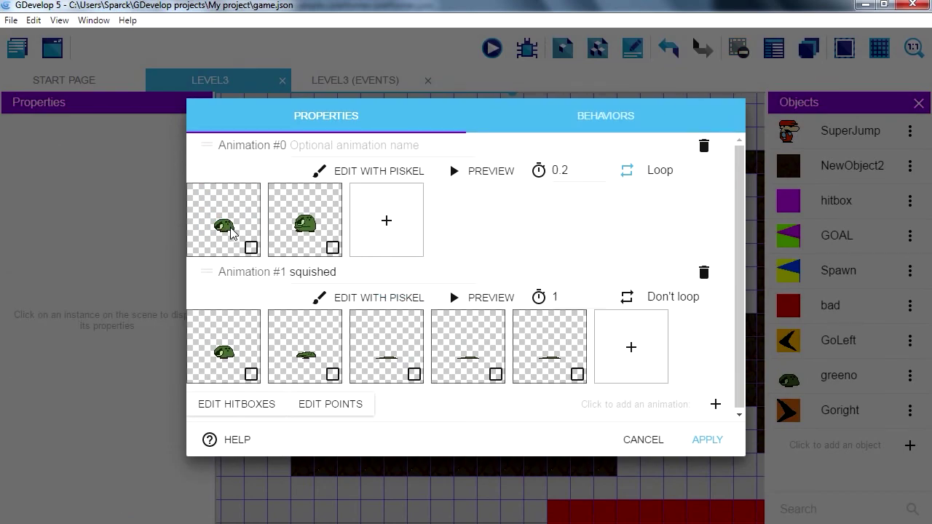
Edit greeno's Animation #0 in Piskel, reworking the brown feet in the second frame
{"action": "left_click", "coordinate": [378, 175]}
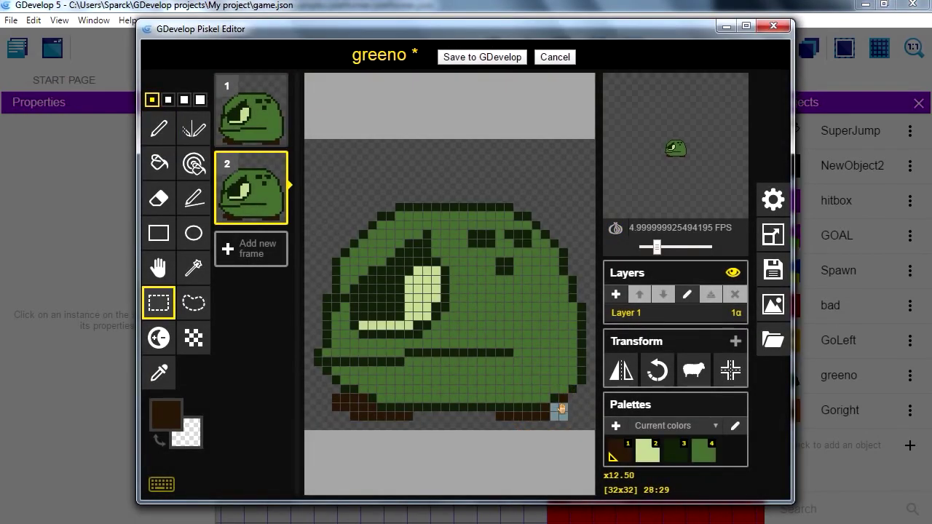
{"action": "left_click", "coordinate": [159, 128]}
{"action": "mouse_move", "coordinate": [560, 414]}
{"action": "right_mouse_down"}
{"action": "mouse_move", "coordinate": [383, 410]}
{"action": "mouse_move", "coordinate": [345, 391]}
{"action": "right_mouse_up"}
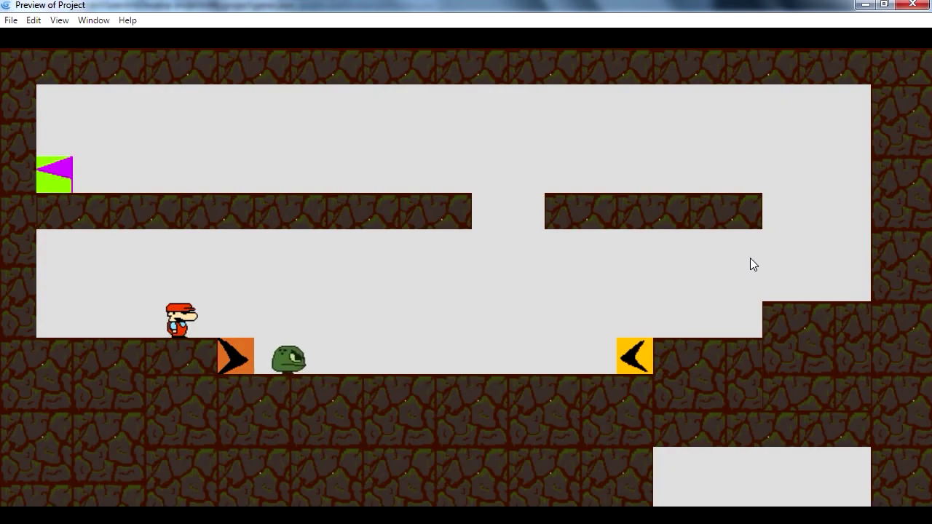
Test the updated greeno sprite in the level preview, jumping the player near it
{"action": "key", "text": "Right"}
{"action": "key", "text": "space"}
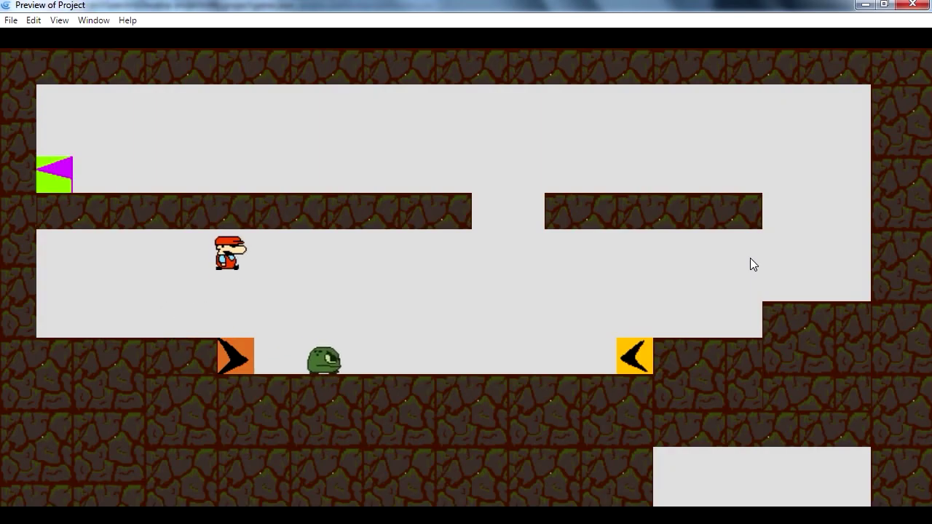
{"action": "key", "text": "space"}
{"action": "key", "text": "Left"}
{"action": "key", "text": "space"}
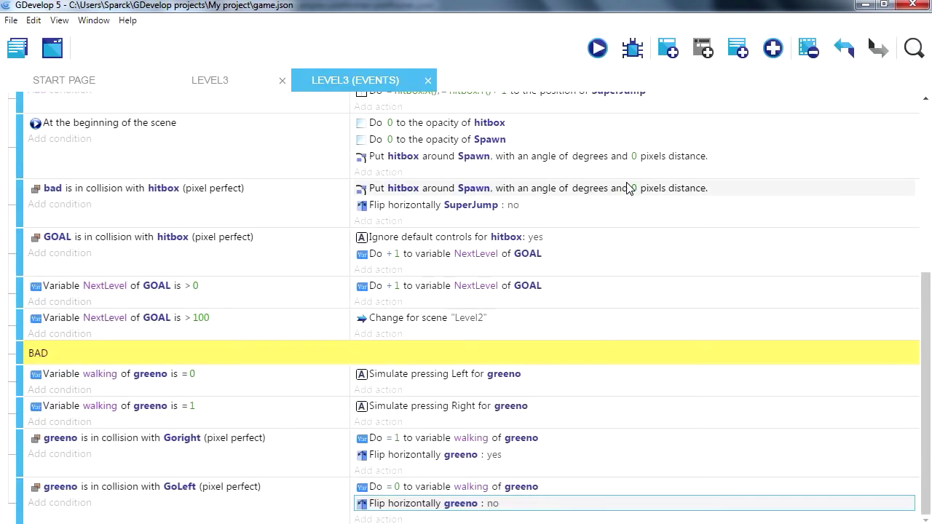
Add a comment reading "collision" at the end of the Level3 events, followed by a new empty event
{"action": "left_click", "coordinate": [744, 55]}
{"action": "type", "text": "collision"}
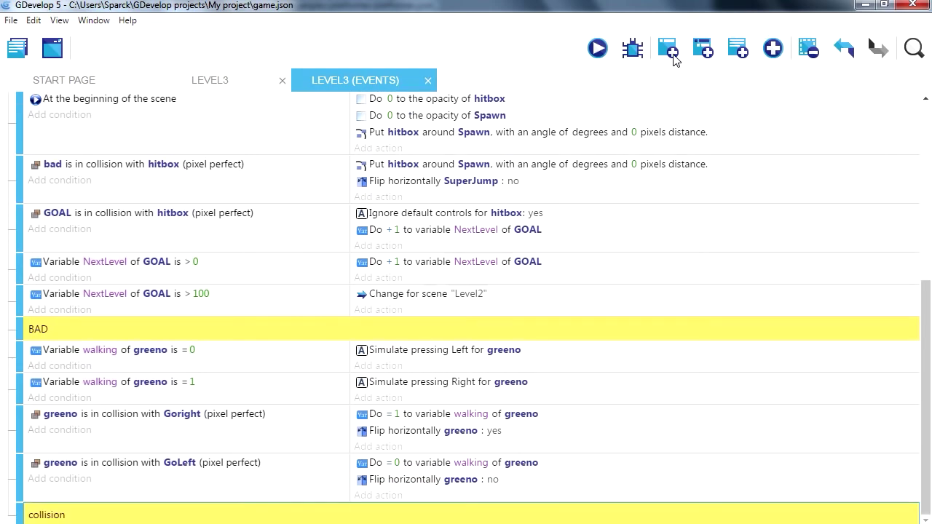
{"action": "left_click", "coordinate": [672, 49]}
Give the new event a pixel-perfect sprite collision condition between hitbox and greeno
{"action": "left_click", "coordinate": [104, 510]}
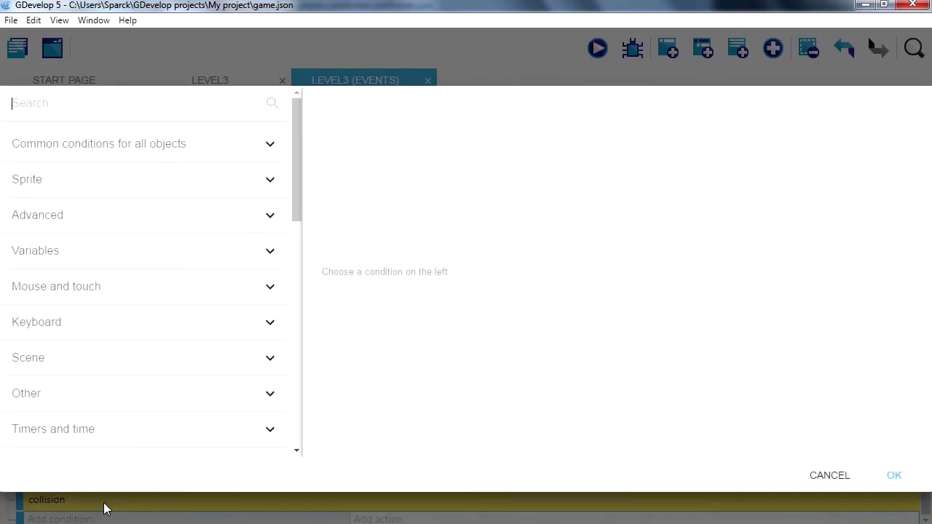
{"action": "left_click", "coordinate": [270, 182]}
{"action": "left_click", "coordinate": [244, 220]}
{"action": "left_click", "coordinate": [251, 250]}
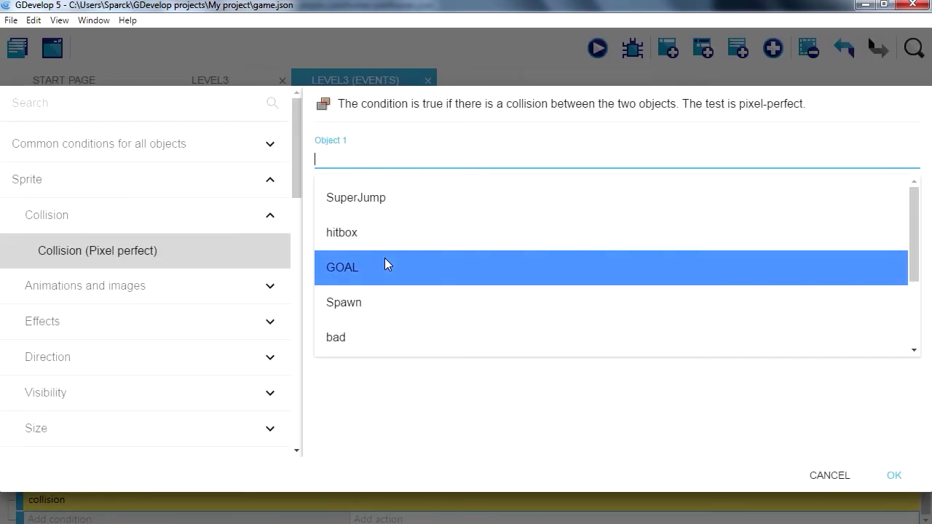
{"action": "left_click", "coordinate": [389, 242]}
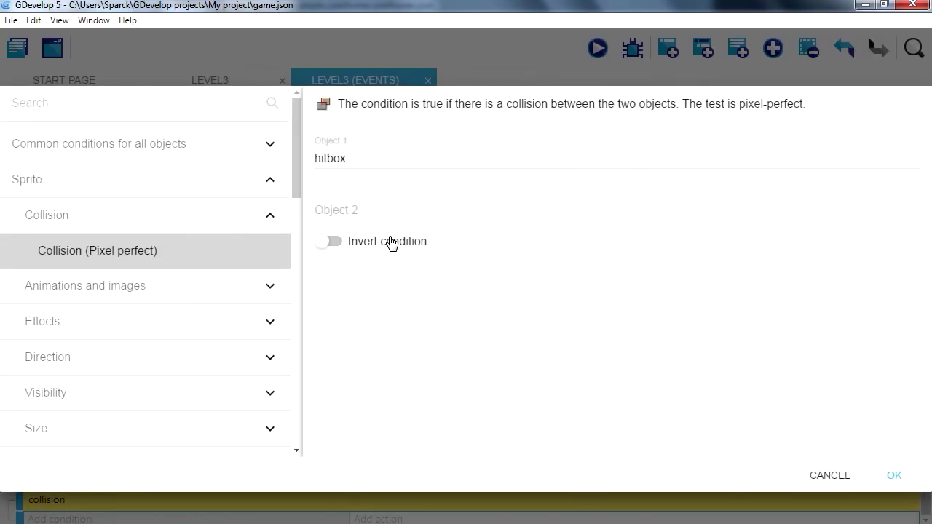
{"action": "left_click", "coordinate": [371, 211]}
{"action": "scroll", "coordinate": [389, 322], "scroll_direction": "down", "scroll_amount": 3}
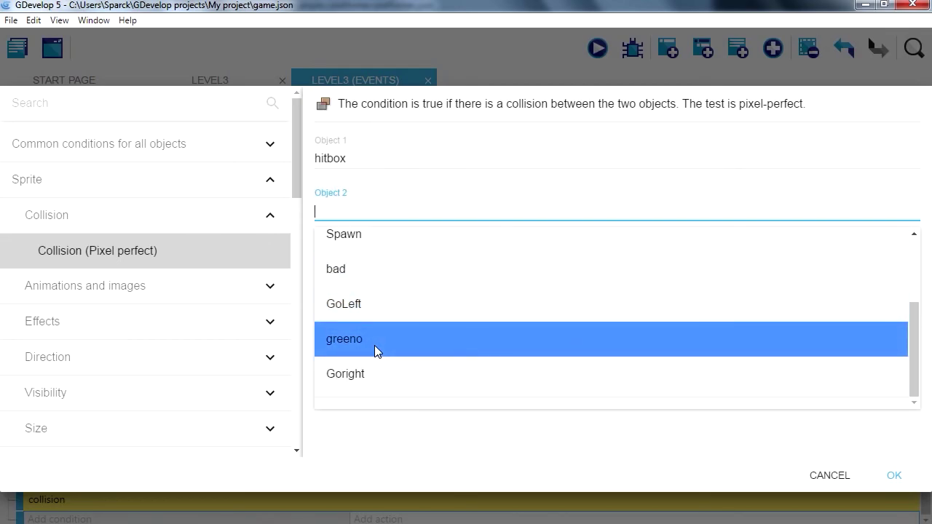
{"action": "left_click", "coordinate": [376, 350]}
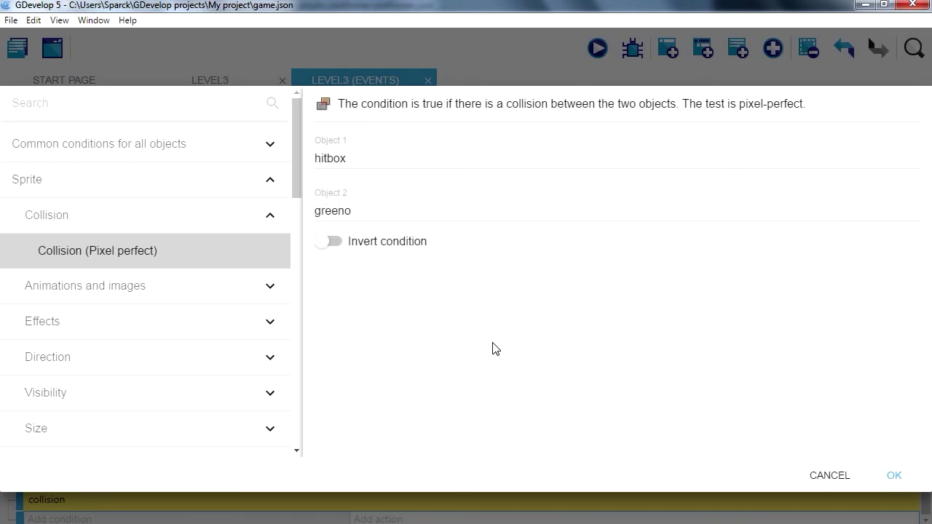
{"action": "left_click", "coordinate": [894, 475]}
{"action": "left_click", "coordinate": [386, 504]}
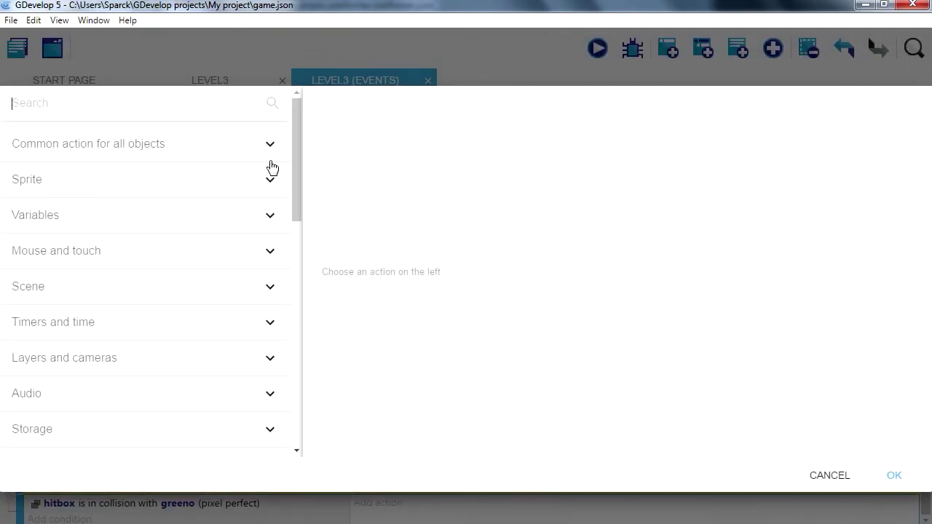
{"action": "left_click", "coordinate": [270, 182]}
{"action": "left_click", "coordinate": [251, 215]}
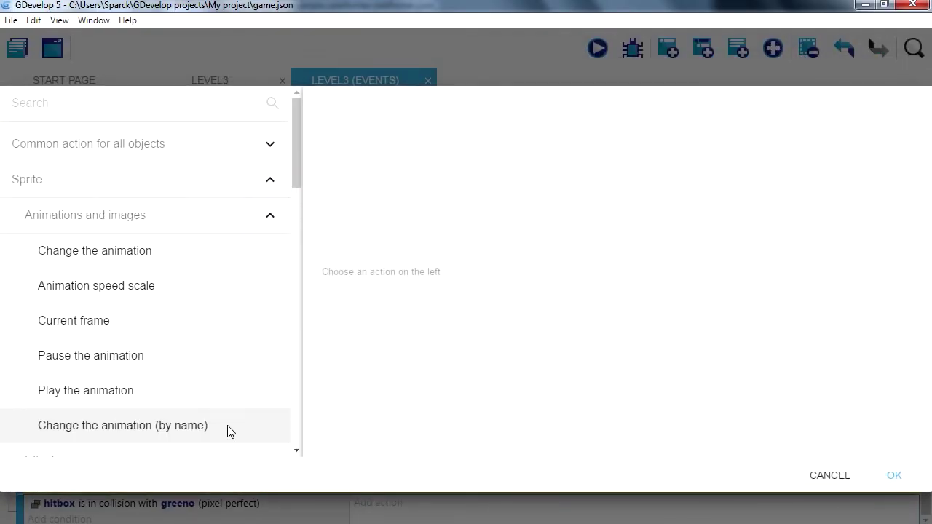
{"action": "left_click", "coordinate": [219, 429]}
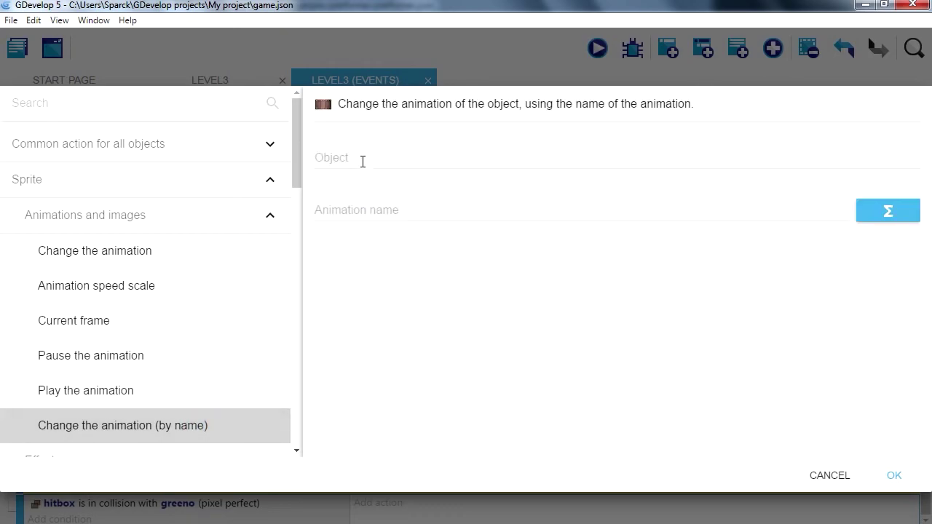
{"action": "left_click", "coordinate": [362, 160]}
{"action": "scroll", "coordinate": [372, 289], "scroll_direction": "down", "scroll_amount": 3}
{"action": "left_click", "coordinate": [373, 290]}
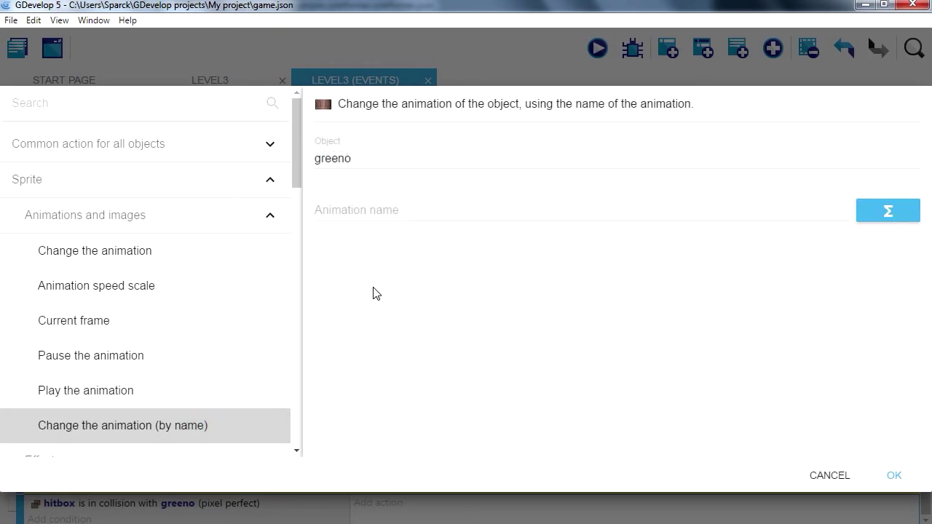
{"action": "left_click", "coordinate": [364, 208]}
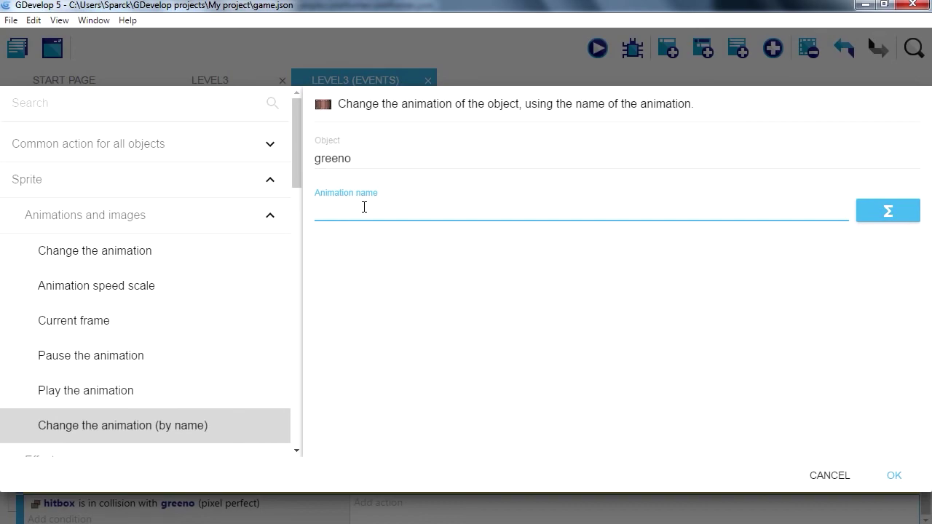
{"action": "left_click", "coordinate": [822, 475]}
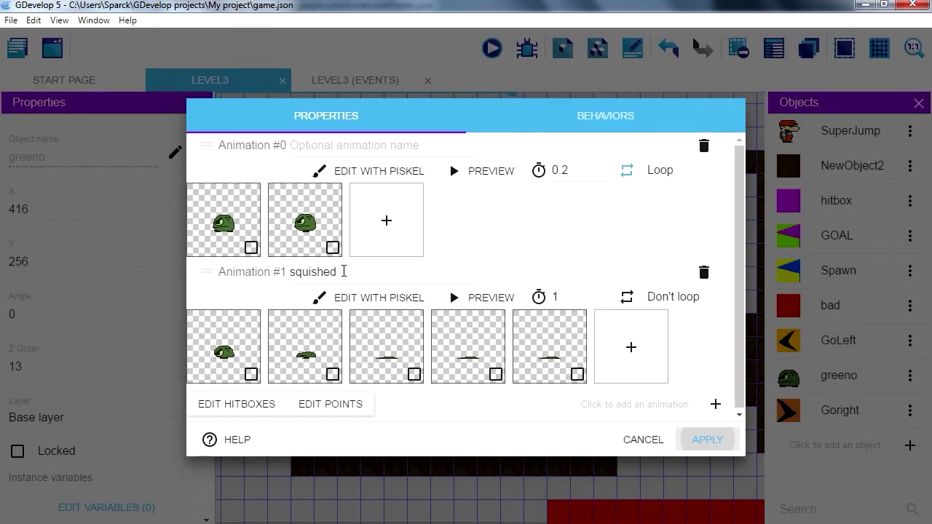
Rename greeno's Animation #1 to "squash" and apply the object changes
{"action": "left_click_drag", "start_coordinate": [343, 271], "coordinate": [297, 273]}
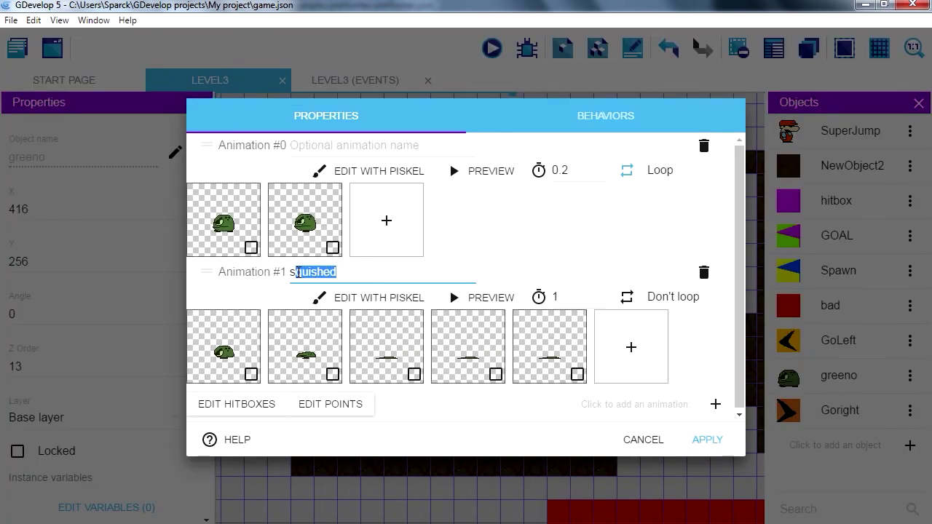
{"action": "type", "text": "squash"}
{"action": "left_click", "coordinate": [260, 291]}
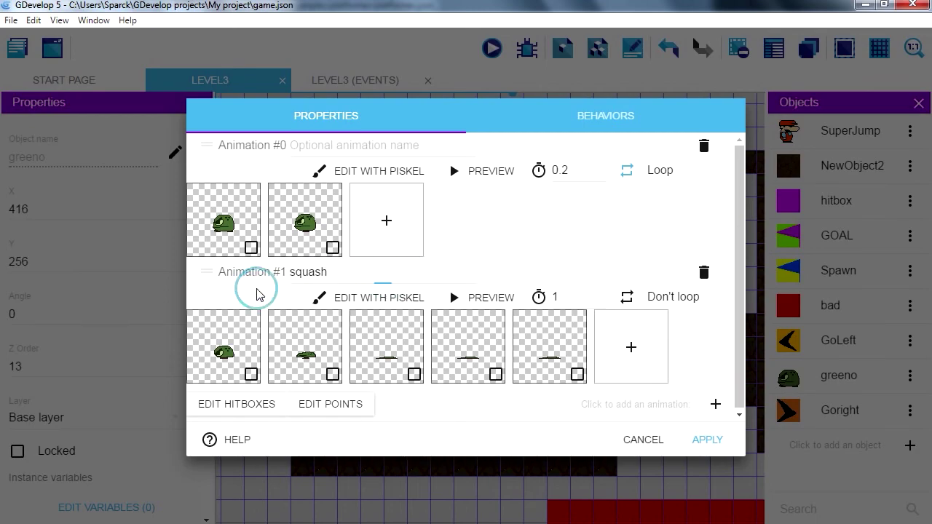
{"action": "left_click", "coordinate": [707, 439]}
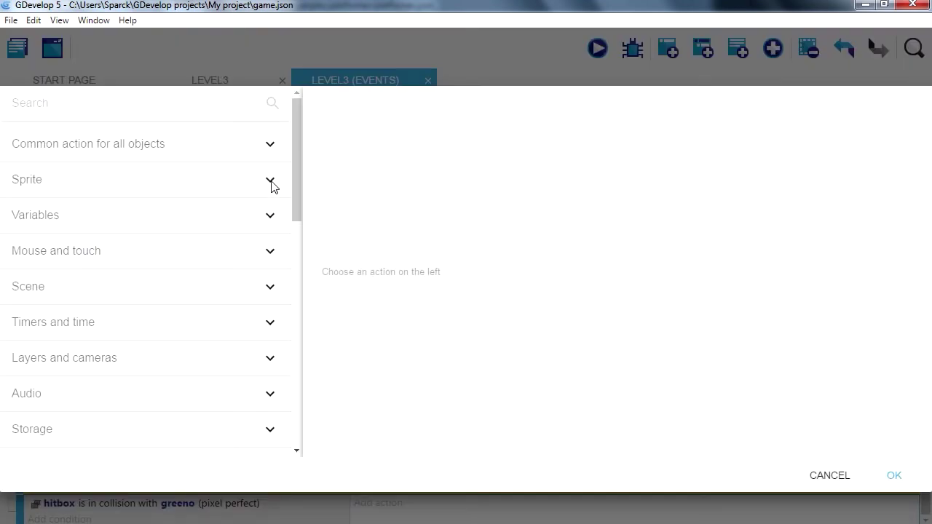
Add an action to the hitbox–greeno collision event that changes greeno's animation by name to "squash"
{"action": "left_click", "coordinate": [270, 182]}
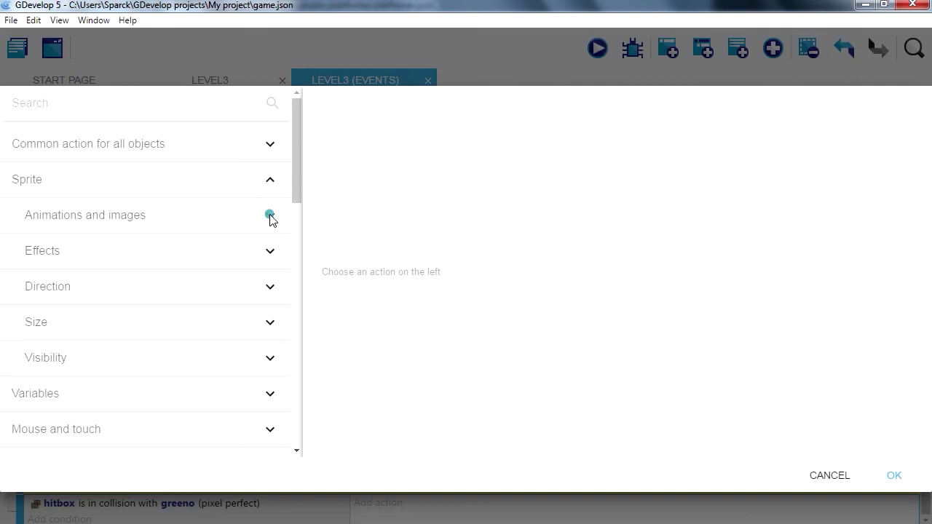
{"action": "left_click", "coordinate": [270, 215]}
{"action": "left_click", "coordinate": [122, 425]}
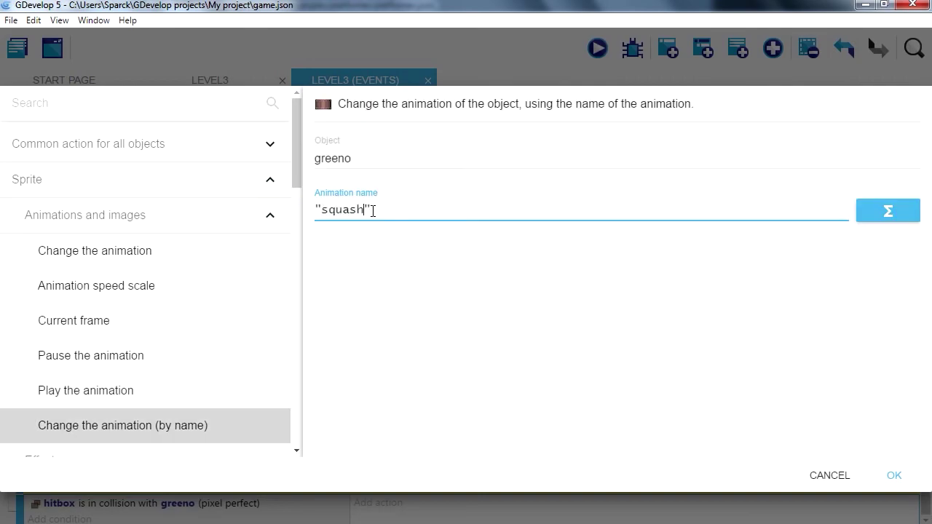
{"action": "key", "text": "Return"}
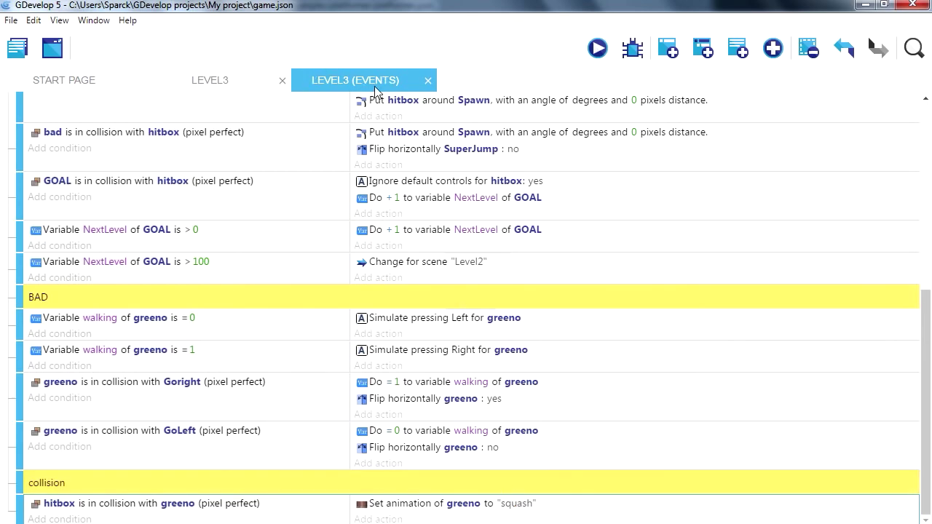
Test the collision event in a maximized level preview by jumping the player onto greeno, and close the preview
{"action": "left_click", "coordinate": [597, 49]}
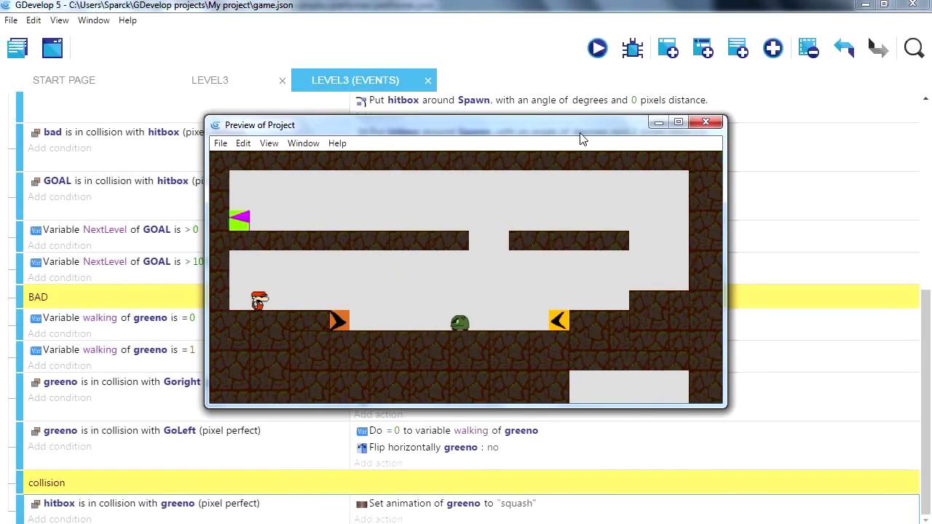
{"action": "double_click", "coordinate": [579, 134]}
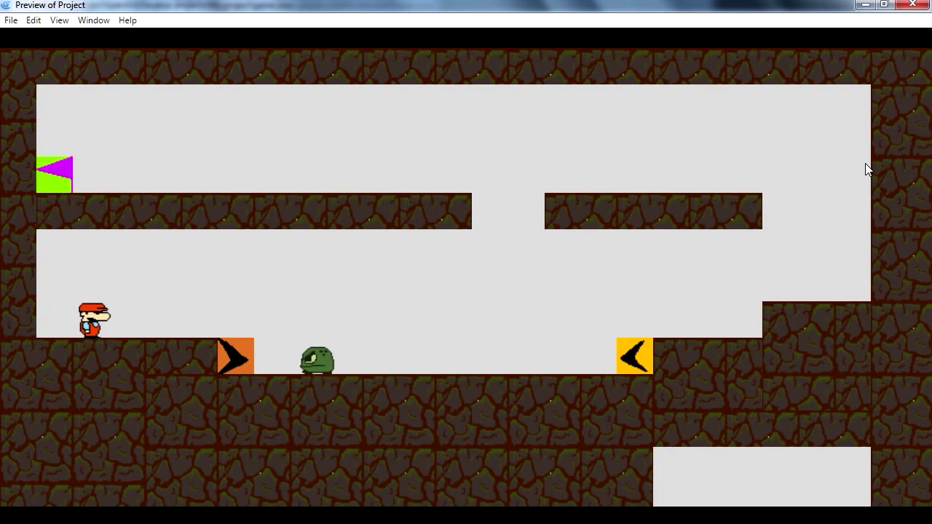
{"action": "key", "text": "Right"}
{"action": "key", "text": "Right"}
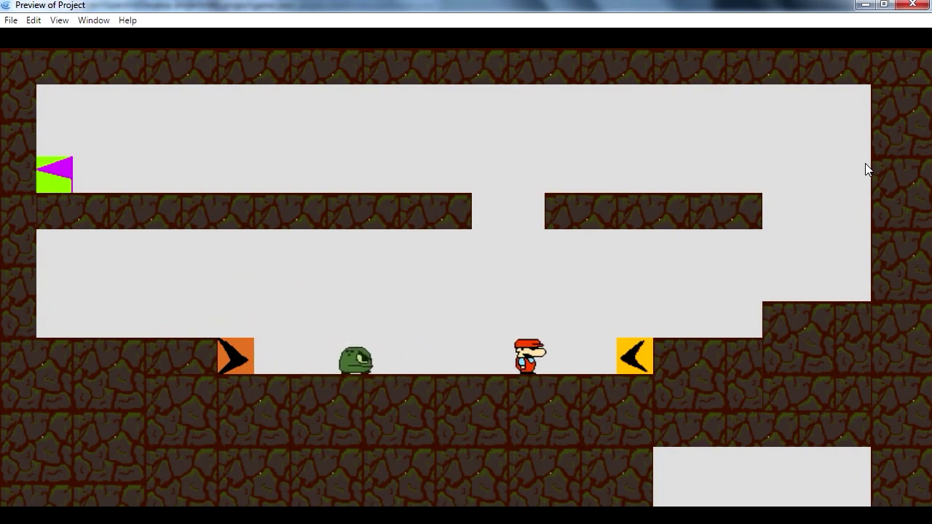
{"action": "key", "text": "Left"}
{"action": "key", "text": "Up"}
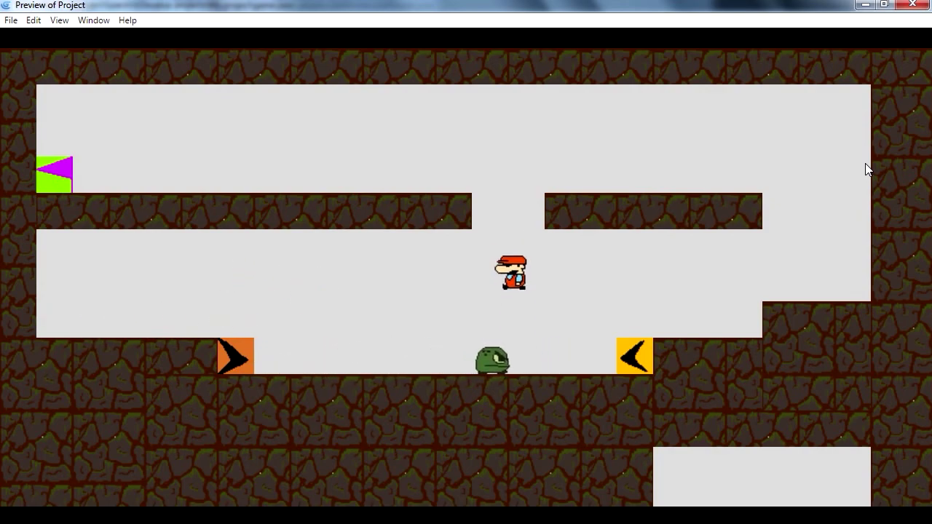
{"action": "key", "text": "Left"}
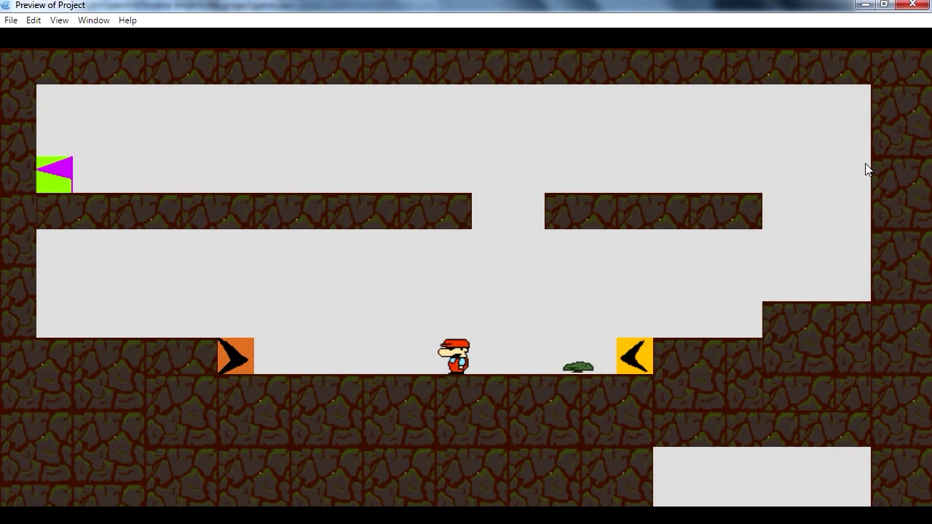
{"action": "key", "text": "Right"}
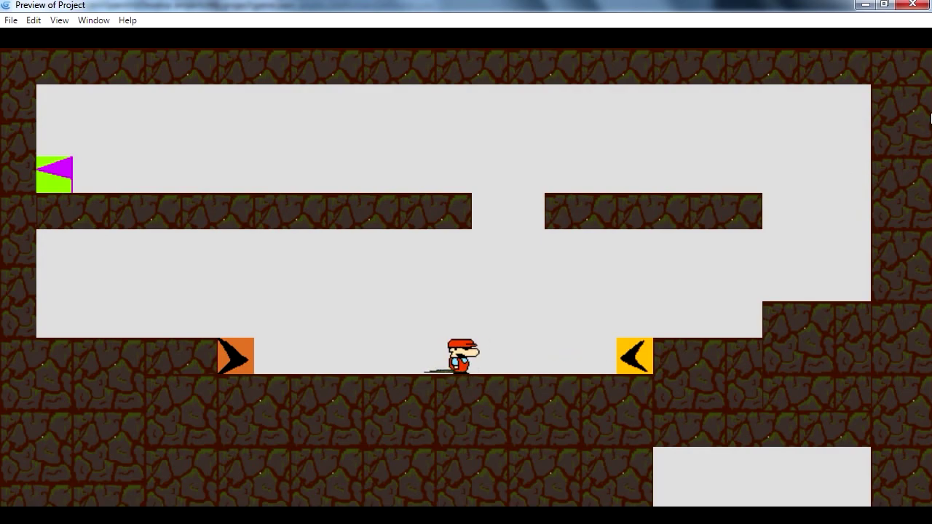
{"action": "left_click", "coordinate": [912, 5]}
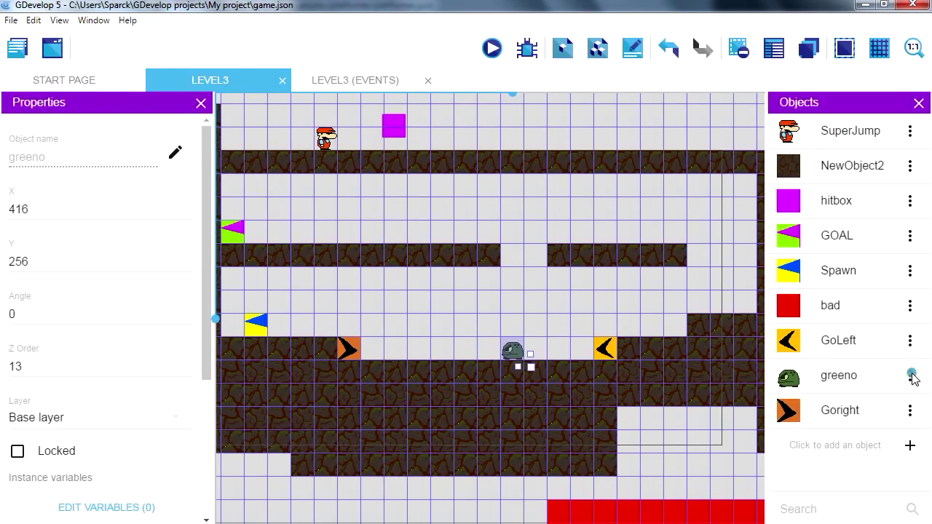
Shorten the time between frames of greeno's squash animation to less than 1 second
{"action": "left_click", "coordinate": [911, 375]}
{"action": "left_click", "coordinate": [853, 223]}
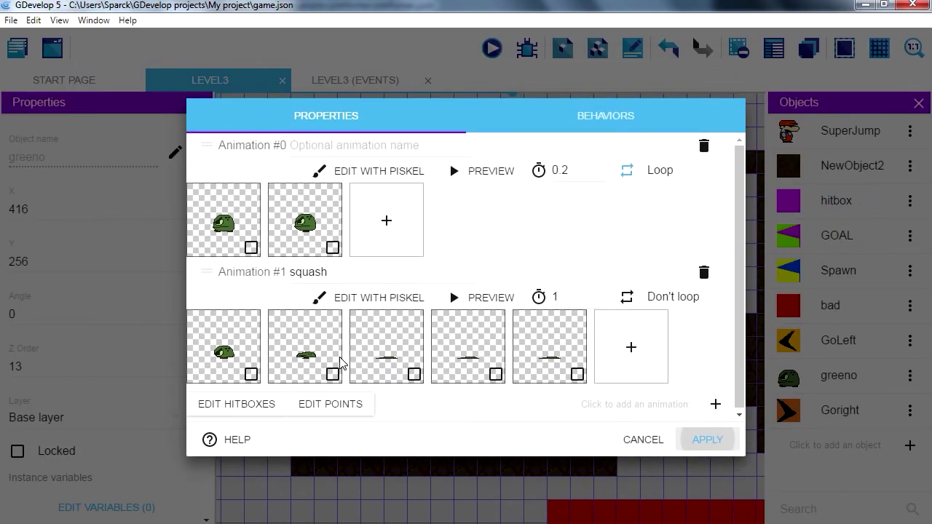
{"action": "left_click_drag", "start_coordinate": [565, 298], "coordinate": [540, 305]}
{"action": "type", "text": "0."}
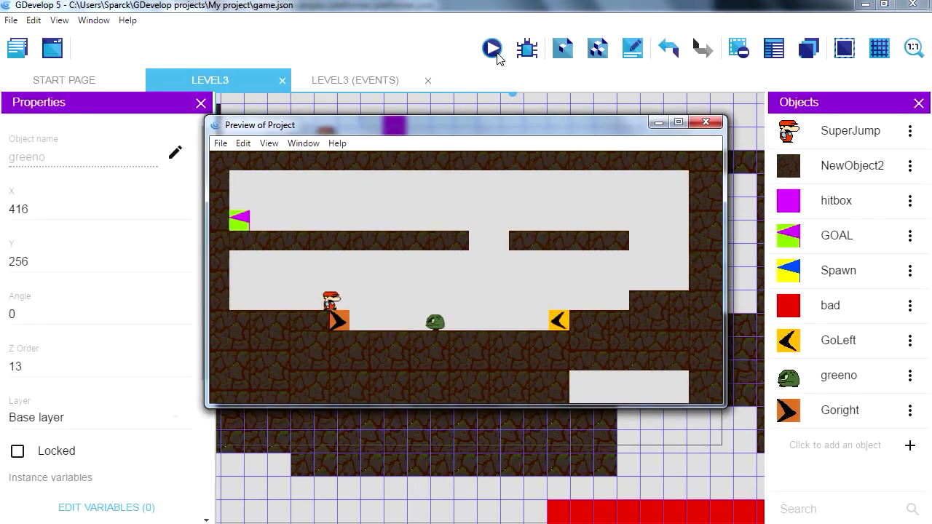
Test the faster squash animation in the level preview by jumping the player onto greeno
{"action": "key", "text": "Right"}
{"action": "key", "text": "space"}
{"action": "key", "text": "Right"}
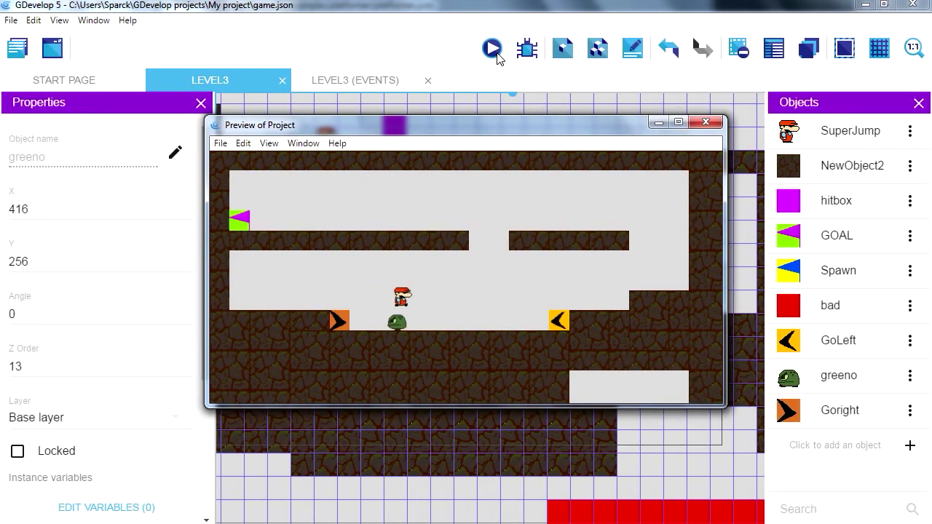
{"action": "key", "text": "Left"}
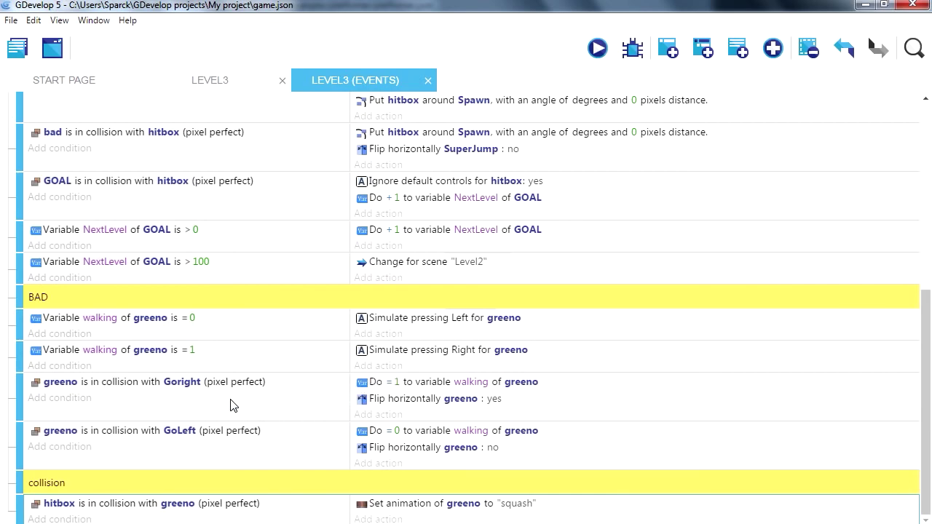
Add an object variable named "alive" to greeno
{"action": "left_click", "coordinate": [222, 86]}
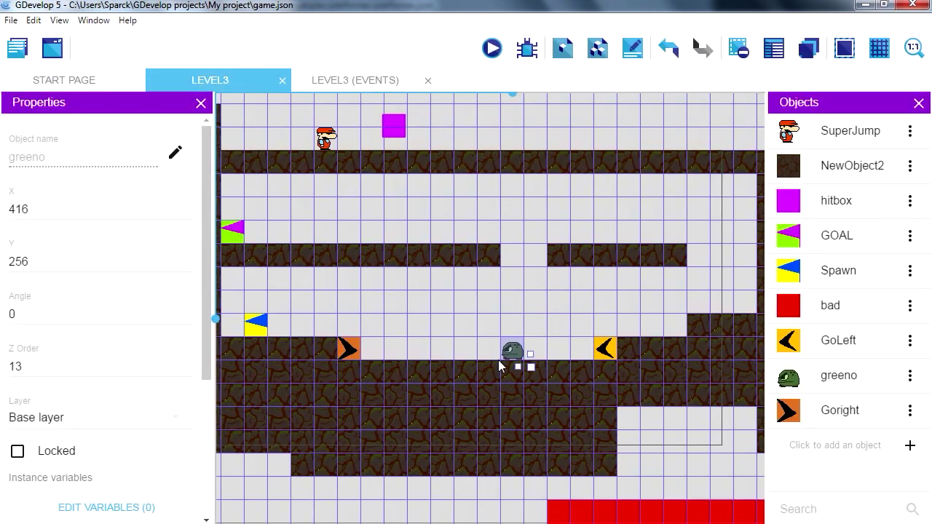
{"action": "left_click", "coordinate": [907, 375]}
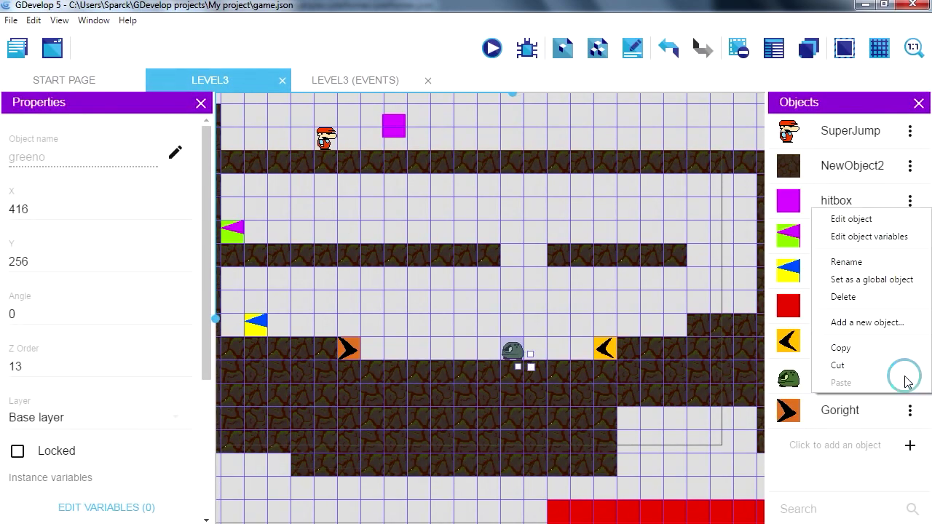
{"action": "left_click", "coordinate": [876, 240]}
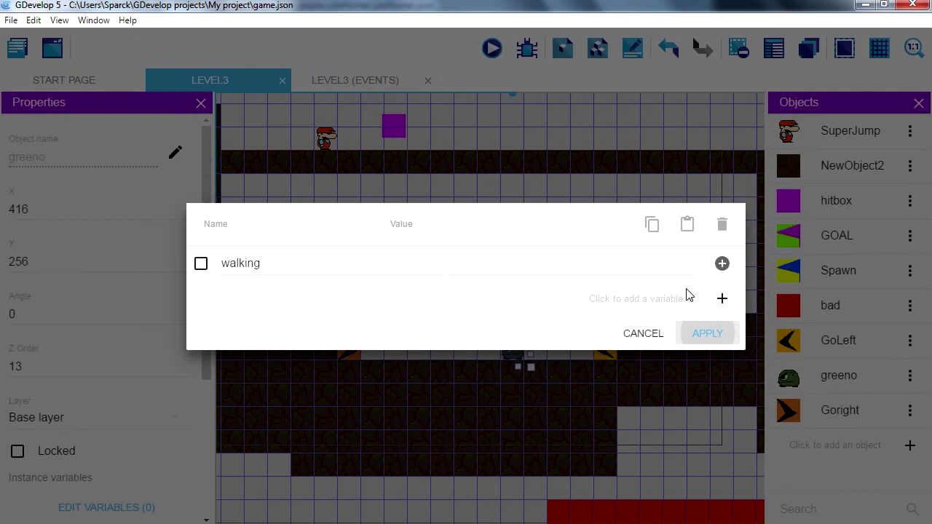
{"action": "left_click", "coordinate": [721, 300]}
{"action": "left_click_drag", "start_coordinate": [288, 267], "coordinate": [197, 291]}
{"action": "type", "text": "d"}
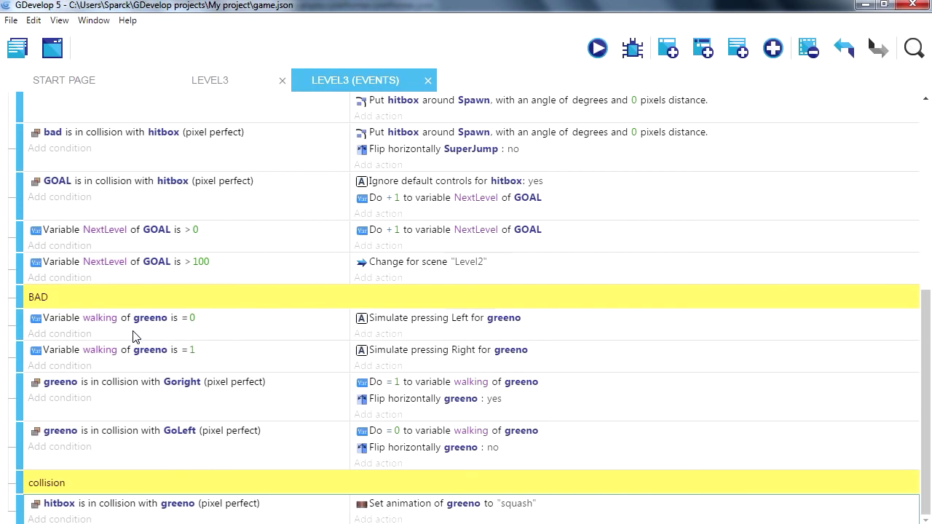
Add a condition that greeno's object variable alive equals 0 to the event that simulates pressing Left for greeno
{"action": "left_click", "coordinate": [63, 335]}
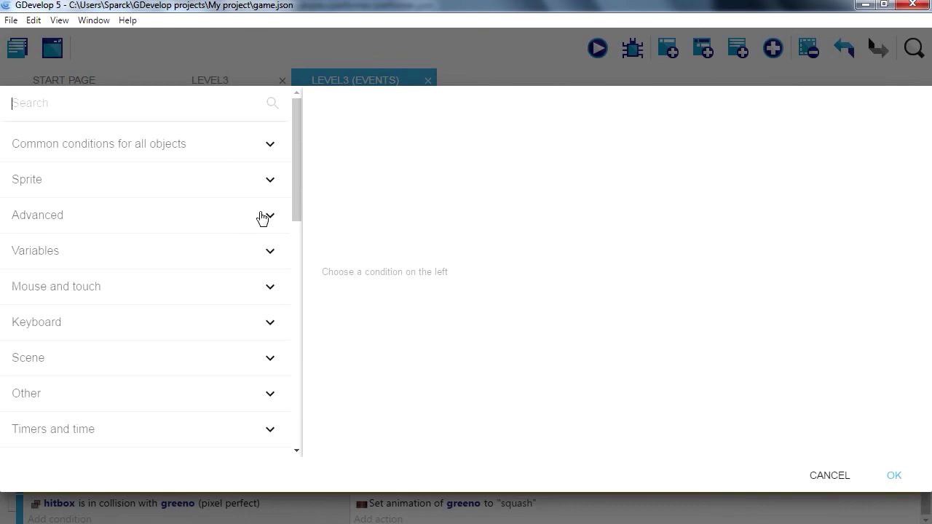
{"action": "left_click", "coordinate": [256, 145]}
{"action": "left_click", "coordinate": [222, 433]}
{"action": "scroll", "coordinate": [227, 430], "scroll_direction": "down", "scroll_amount": 1}
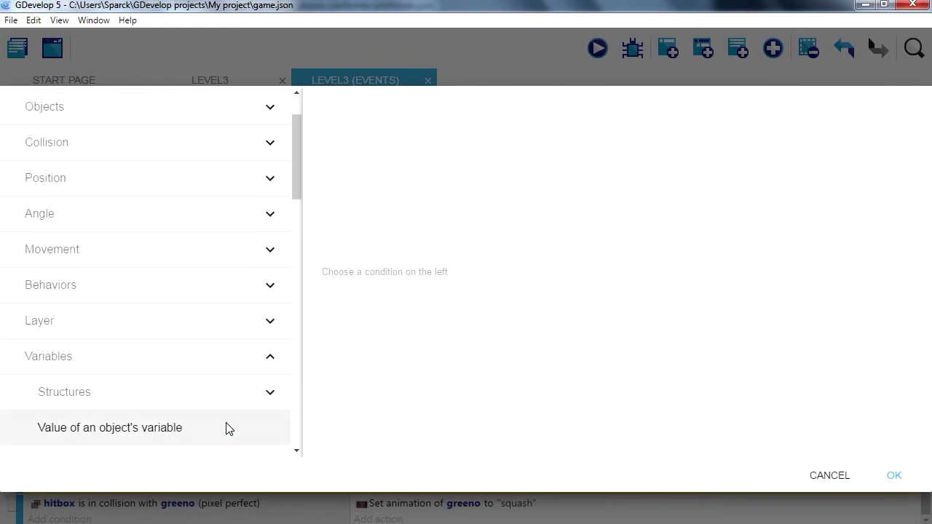
{"action": "left_click", "coordinate": [193, 429]}
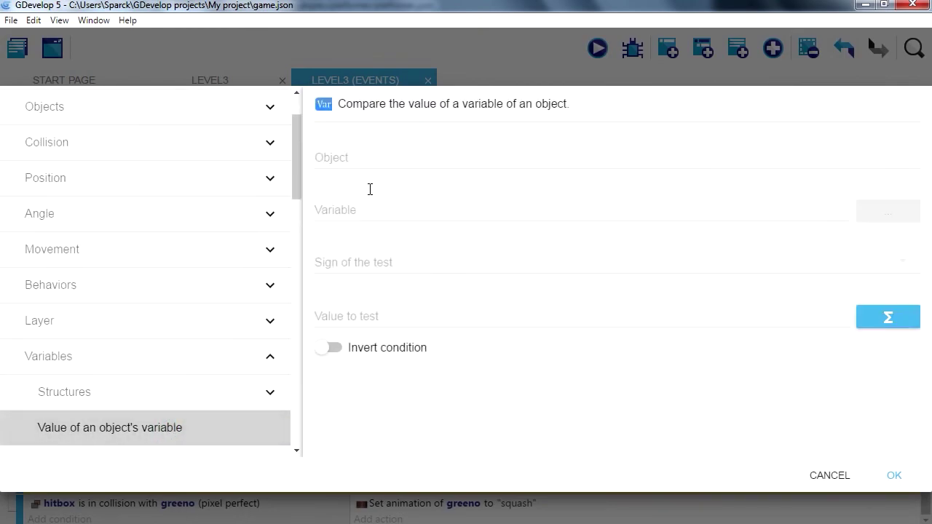
{"action": "left_click", "coordinate": [373, 157]}
{"action": "scroll", "coordinate": [392, 315], "scroll_direction": "down", "scroll_amount": 1}
{"action": "scroll", "coordinate": [392, 314], "scroll_direction": "down", "scroll_amount": 1}
{"action": "left_click", "coordinate": [371, 308]}
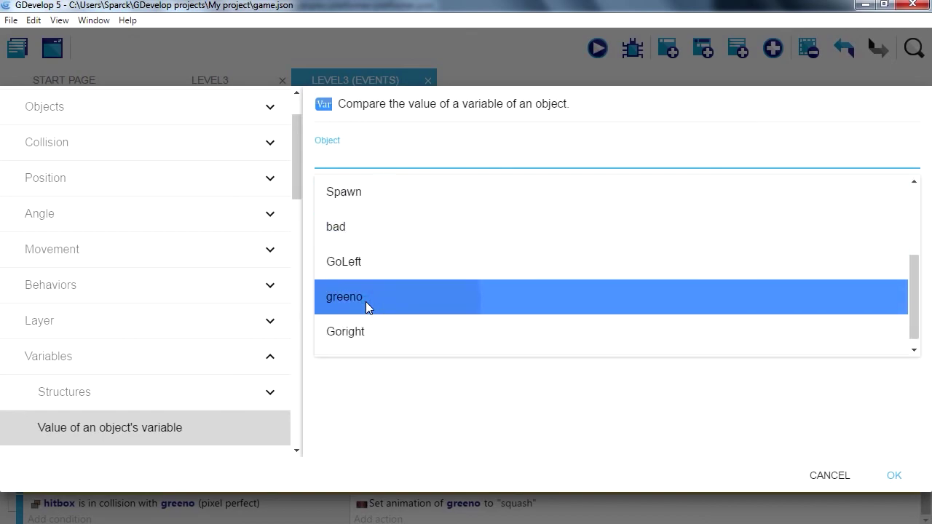
{"action": "left_click", "coordinate": [371, 211]}
{"action": "left_click", "coordinate": [366, 283]}
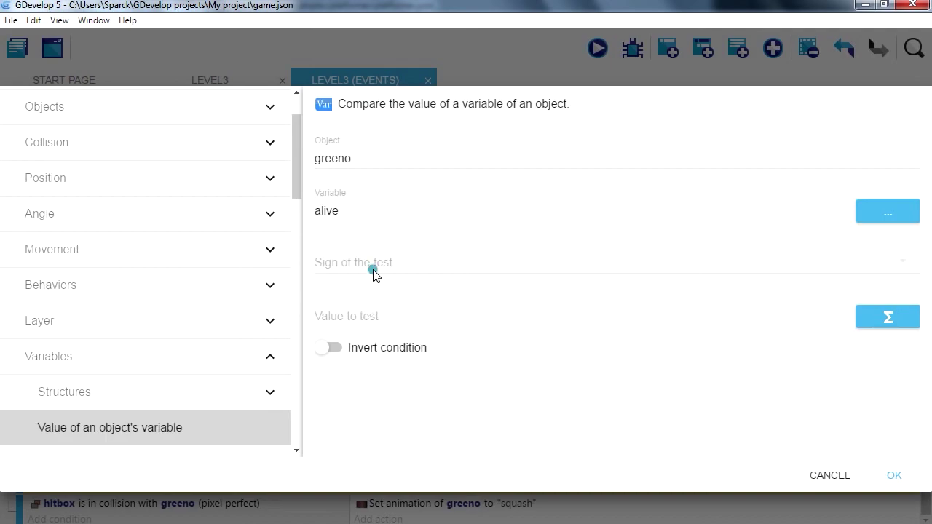
{"action": "left_click", "coordinate": [372, 272]}
{"action": "left_click", "coordinate": [376, 264]}
{"action": "left_click", "coordinate": [353, 314]}
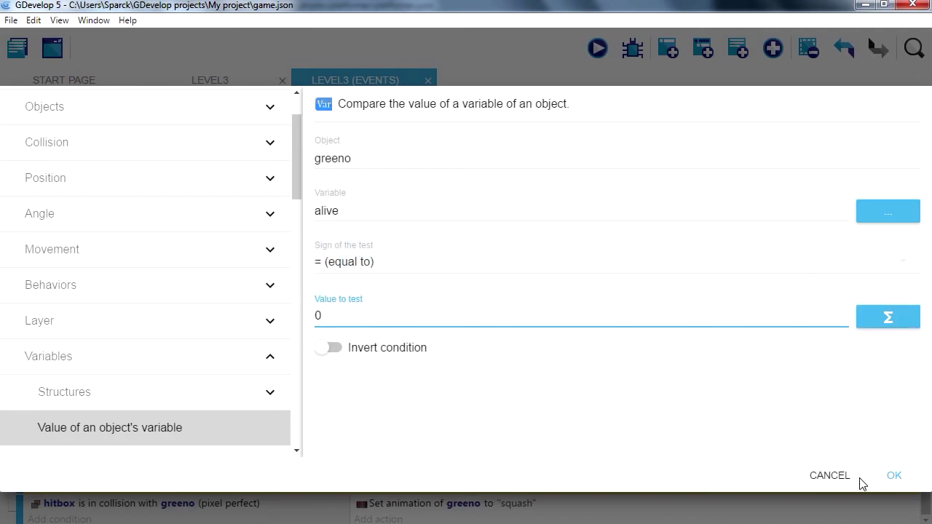
{"action": "left_click", "coordinate": [897, 478]}
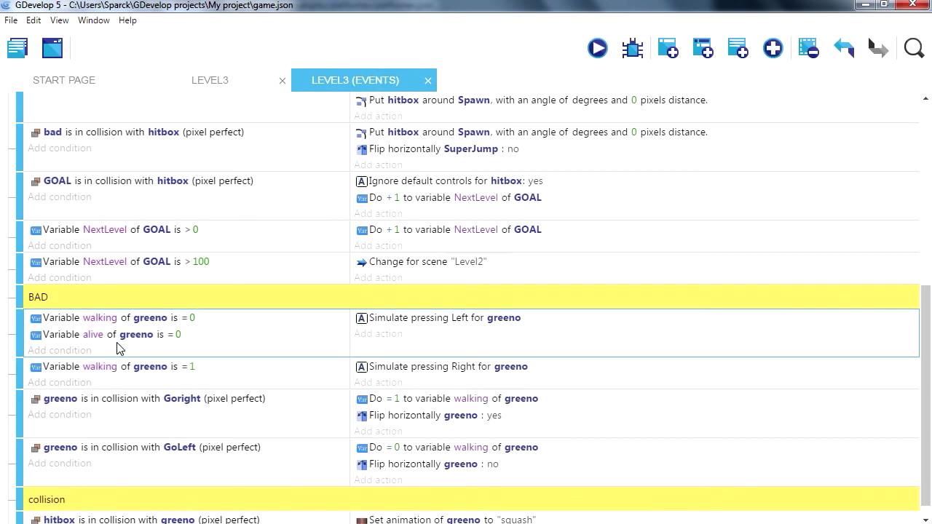
Add a condition that greeno's object variable alive equals 0 to the event that simulates pressing Right for greeno
{"action": "left_click", "coordinate": [75, 384]}
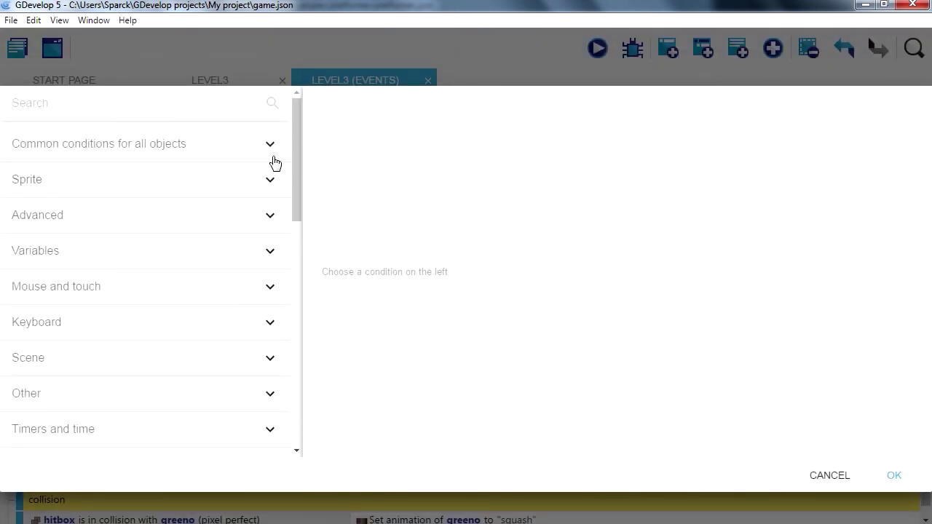
{"action": "left_click", "coordinate": [268, 146]}
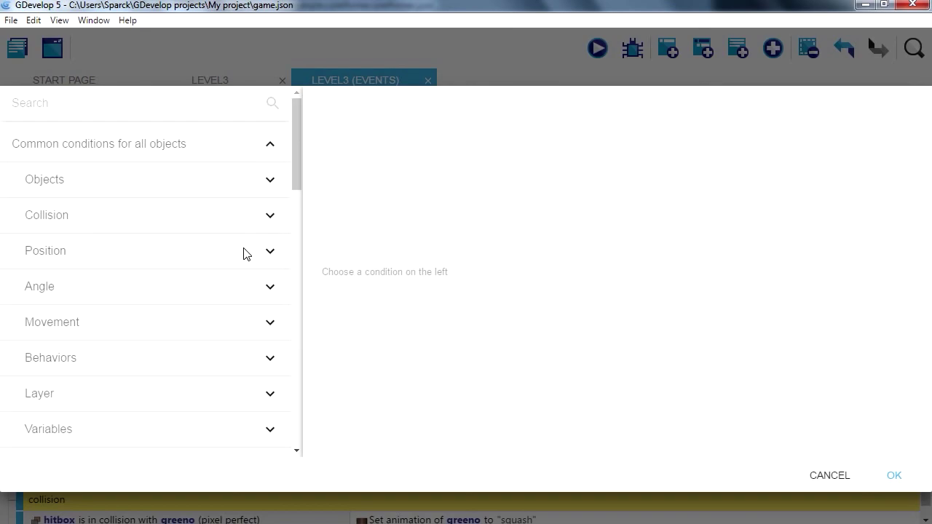
{"action": "left_click", "coordinate": [270, 435]}
{"action": "scroll", "coordinate": [254, 430], "scroll_direction": "down", "scroll_amount": 1}
{"action": "left_click", "coordinate": [254, 430]}
{"action": "left_click", "coordinate": [379, 300]}
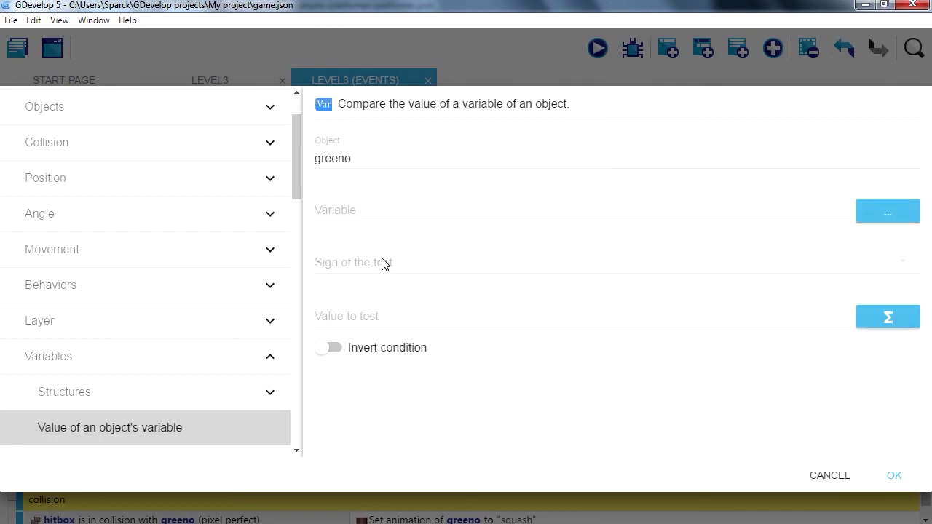
{"action": "left_click", "coordinate": [368, 205]}
{"action": "left_click", "coordinate": [366, 291]}
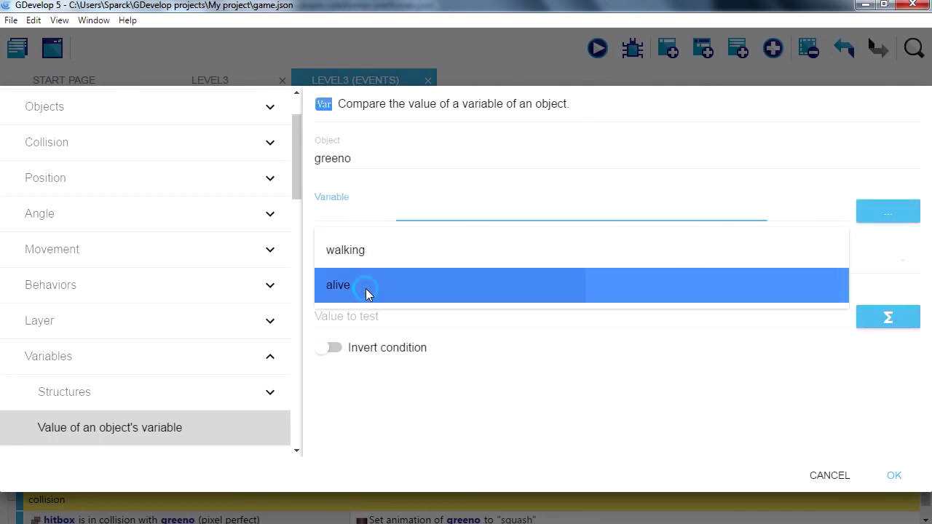
{"action": "left_click", "coordinate": [368, 262]}
{"action": "left_click", "coordinate": [368, 265]}
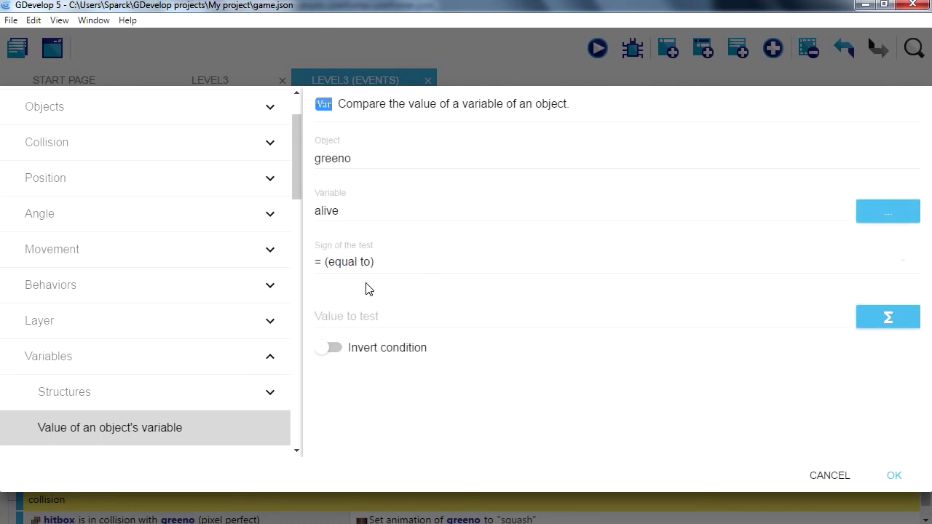
{"action": "left_click", "coordinate": [359, 317]}
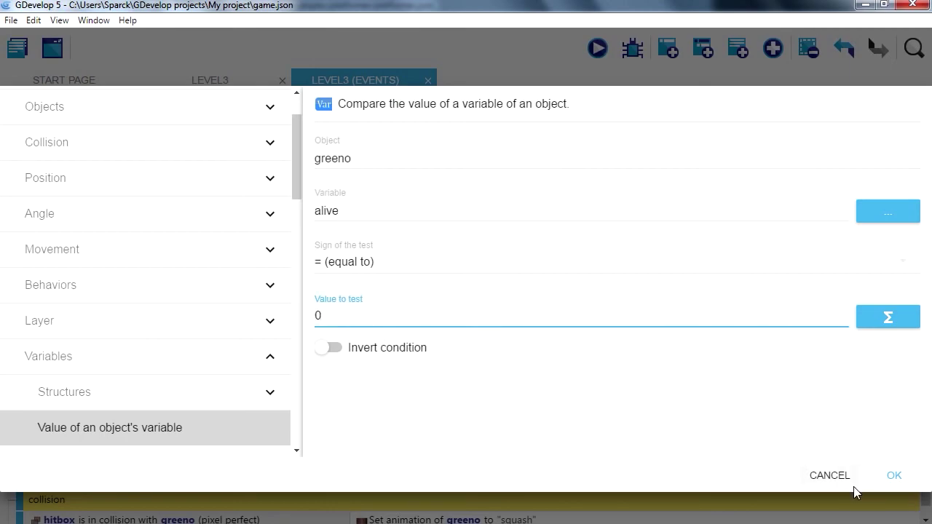
{"action": "left_click", "coordinate": [894, 474]}
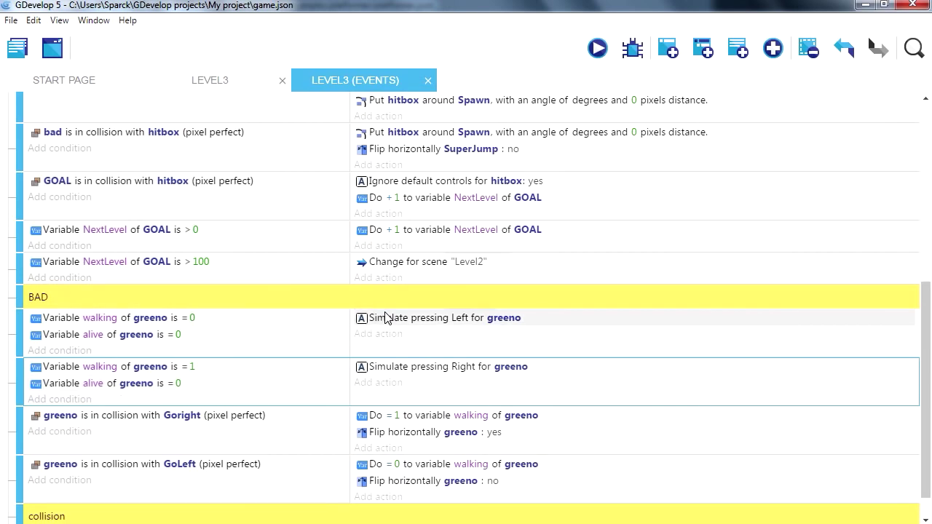
Add an action that sets greeno's object variable alive to 1 to the event where hitbox collides with greeno
{"action": "scroll", "coordinate": [394, 328], "scroll_direction": "down", "scroll_amount": 1}
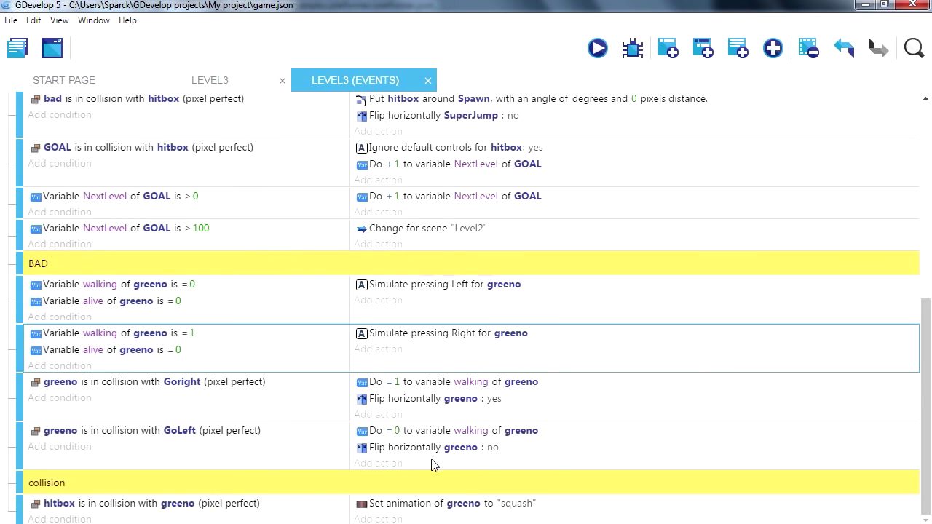
{"action": "left_click", "coordinate": [389, 519]}
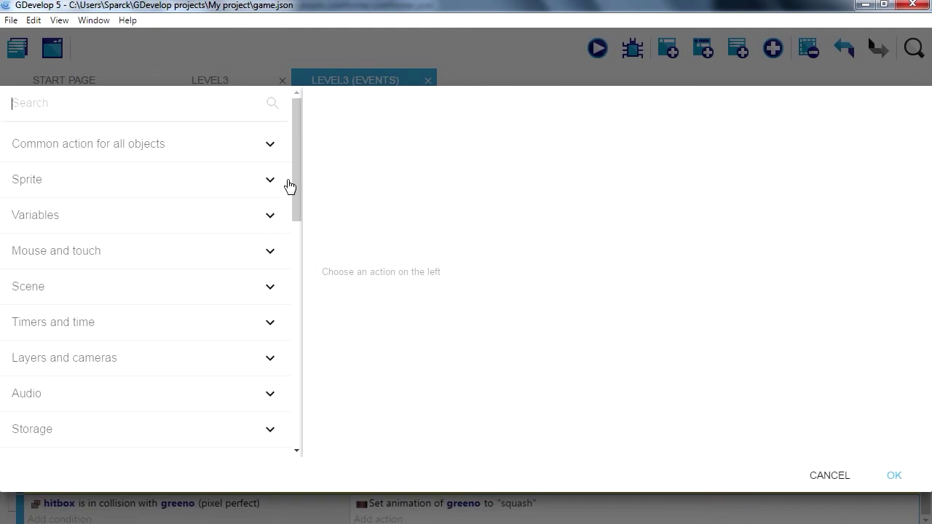
{"action": "left_click", "coordinate": [270, 146]}
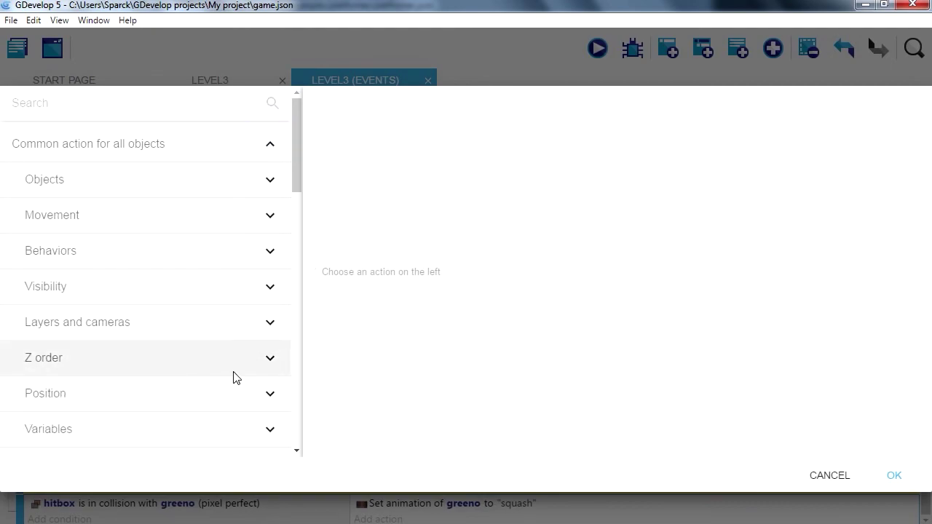
{"action": "left_click", "coordinate": [270, 430]}
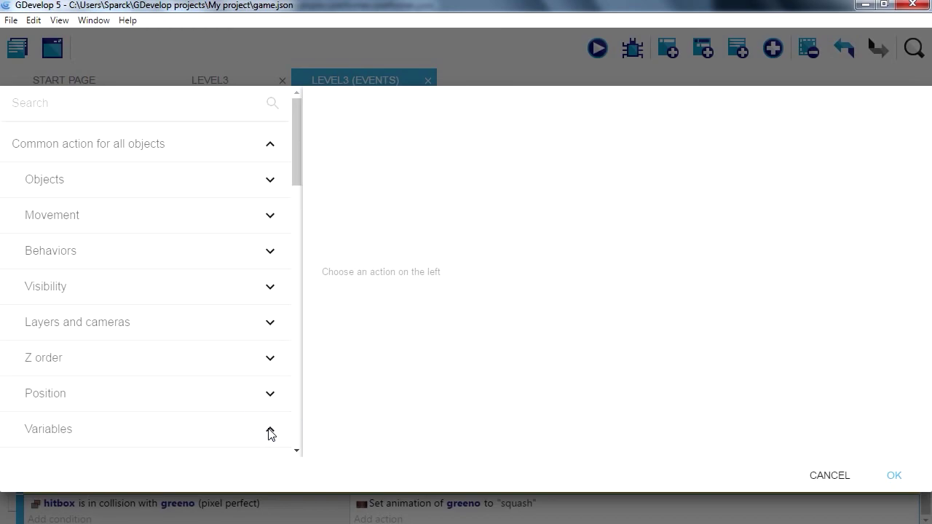
{"action": "left_click", "coordinate": [229, 404]}
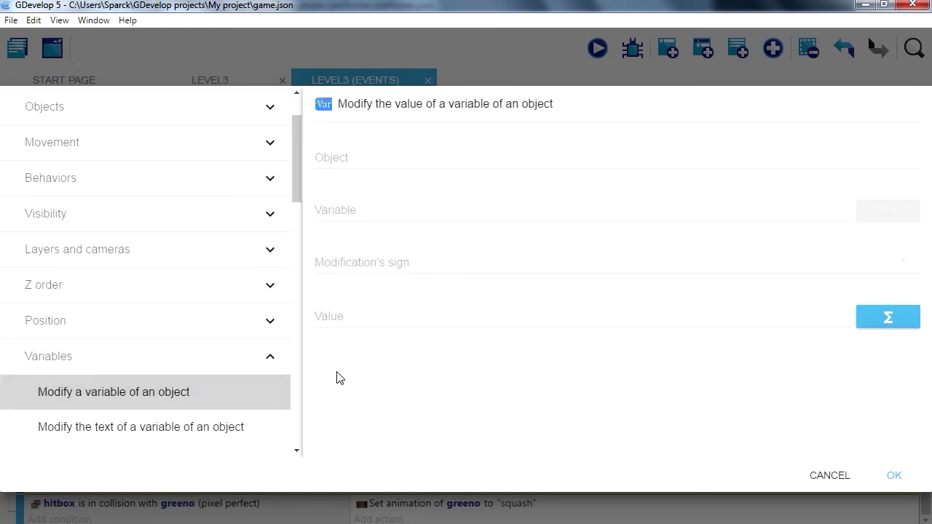
{"action": "left_click", "coordinate": [346, 151]}
{"action": "scroll", "coordinate": [393, 291], "scroll_direction": "down", "scroll_amount": 2}
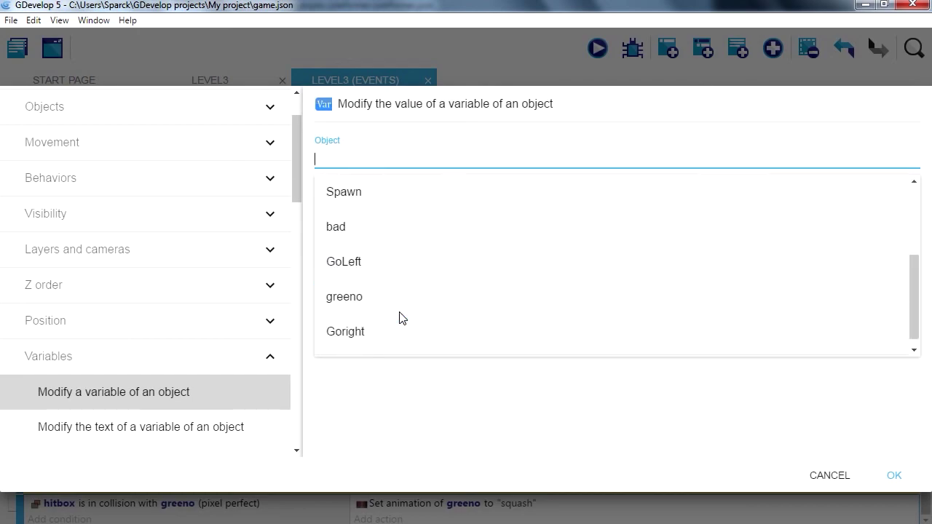
{"action": "left_click", "coordinate": [367, 305]}
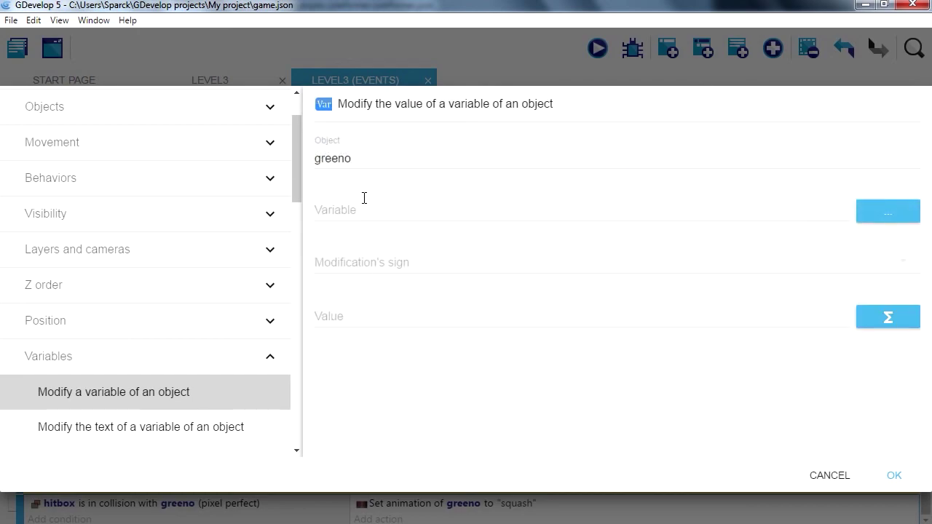
{"action": "left_click", "coordinate": [364, 208]}
{"action": "left_click", "coordinate": [367, 285]}
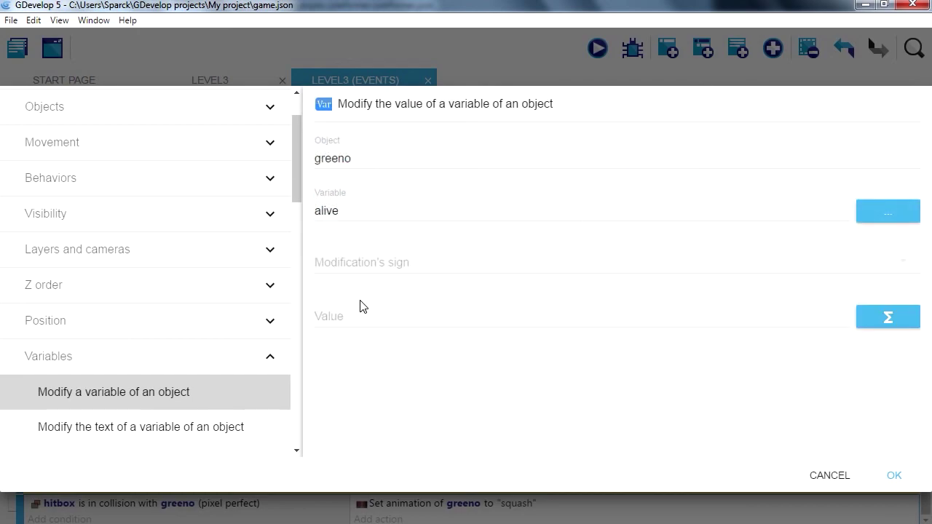
{"action": "left_click", "coordinate": [362, 267]}
{"action": "left_click", "coordinate": [366, 267]}
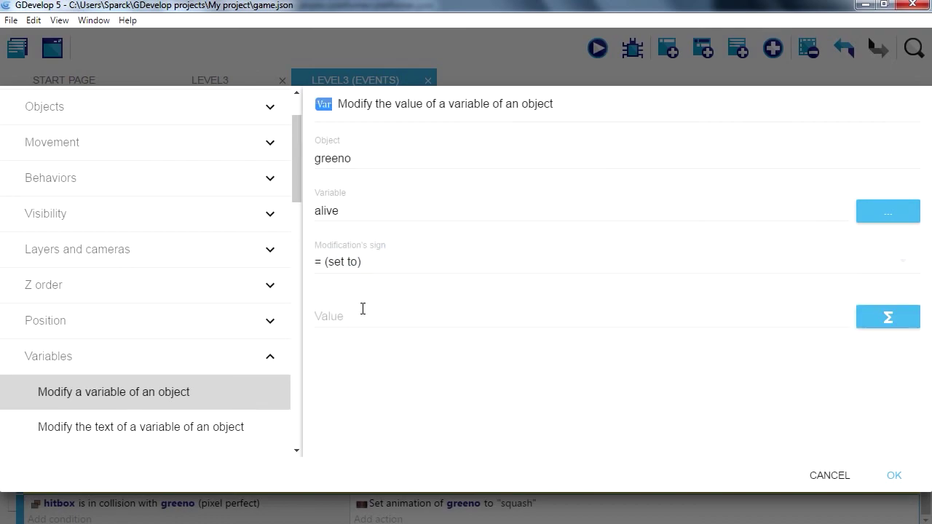
{"action": "left_click", "coordinate": [359, 313]}
{"action": "type", "text": "1"}
{"action": "left_click", "coordinate": [893, 475]}
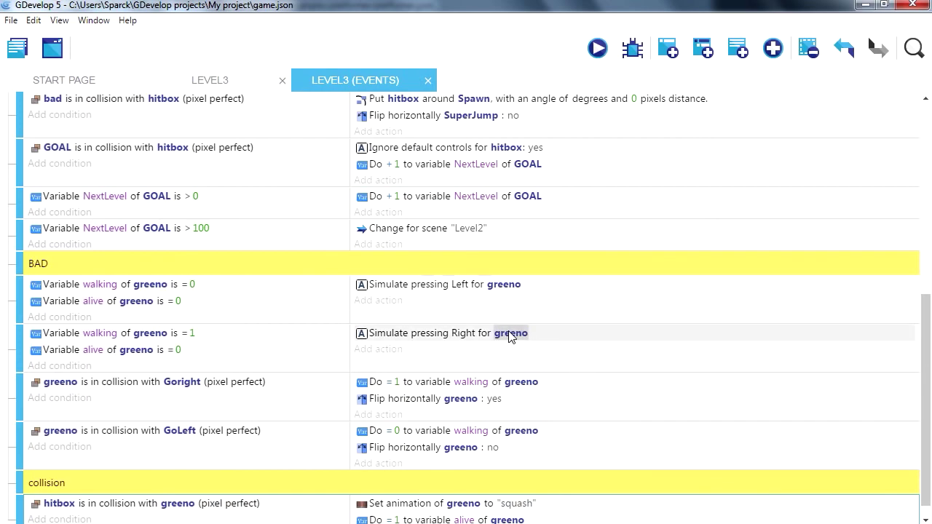
Preview the level and jump the player onto greeno to test that it stops walking once squashed
{"action": "left_click", "coordinate": [599, 53]}
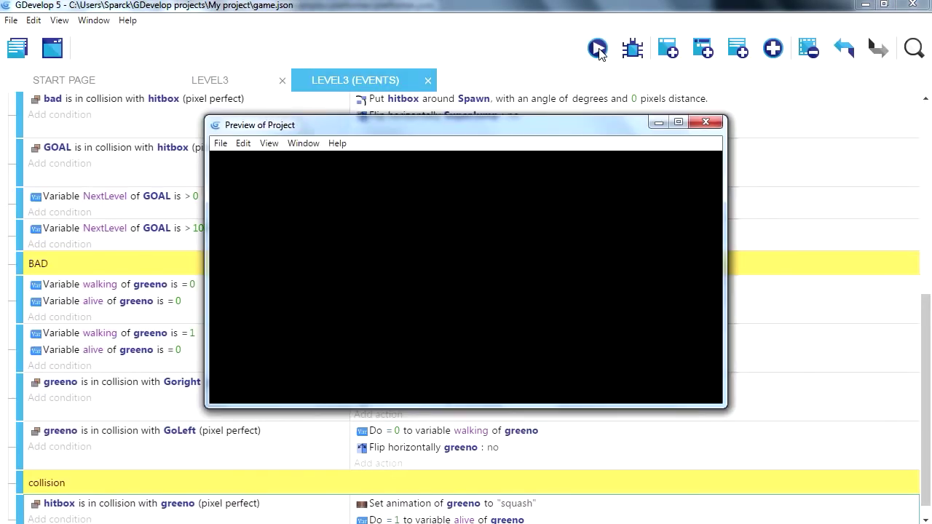
{"action": "key", "text": "Right"}
{"action": "key", "text": "space"}
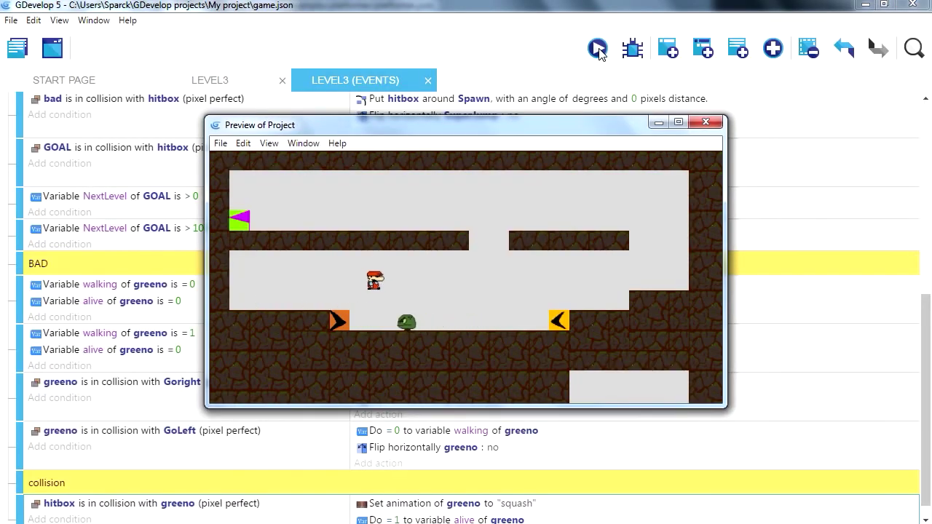
{"action": "key", "text": "Right"}
{"action": "key", "text": "Left"}
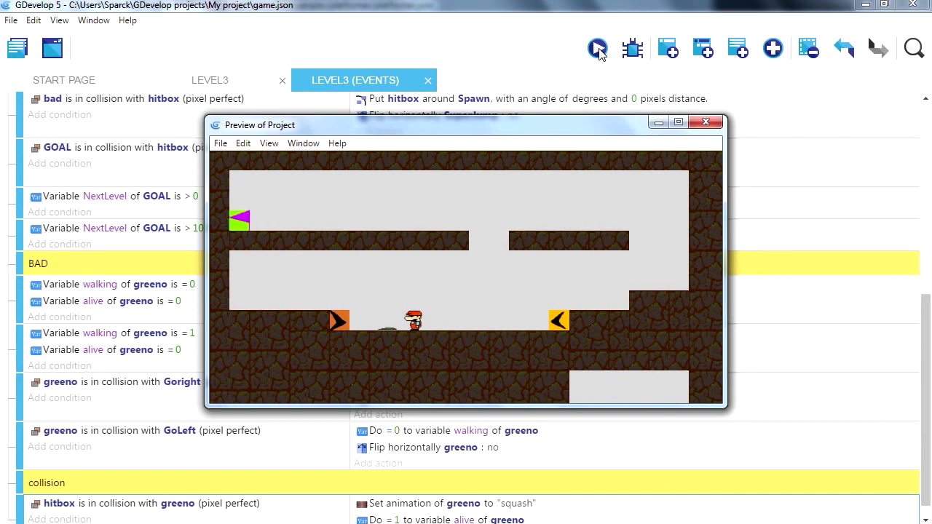